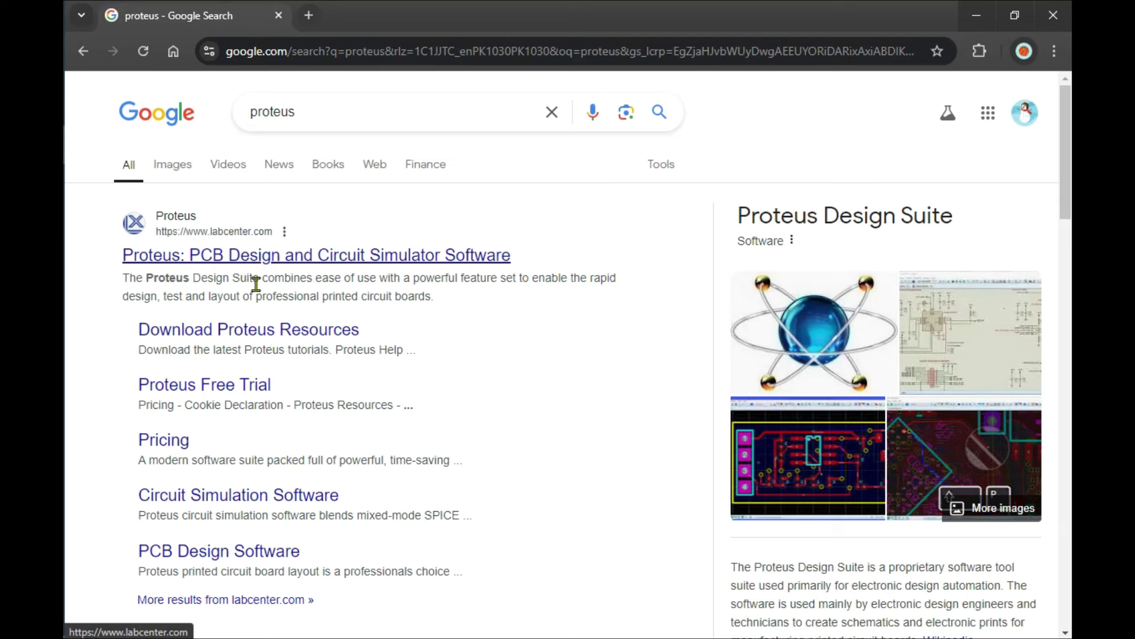
Go from the first Proteus search result to the labcenter.com Free Trial page, dismissing the MicroPython popup
{"action": "left_click", "coordinate": [213, 266]}
{"action": "left_click", "coordinate": [958, 166]}
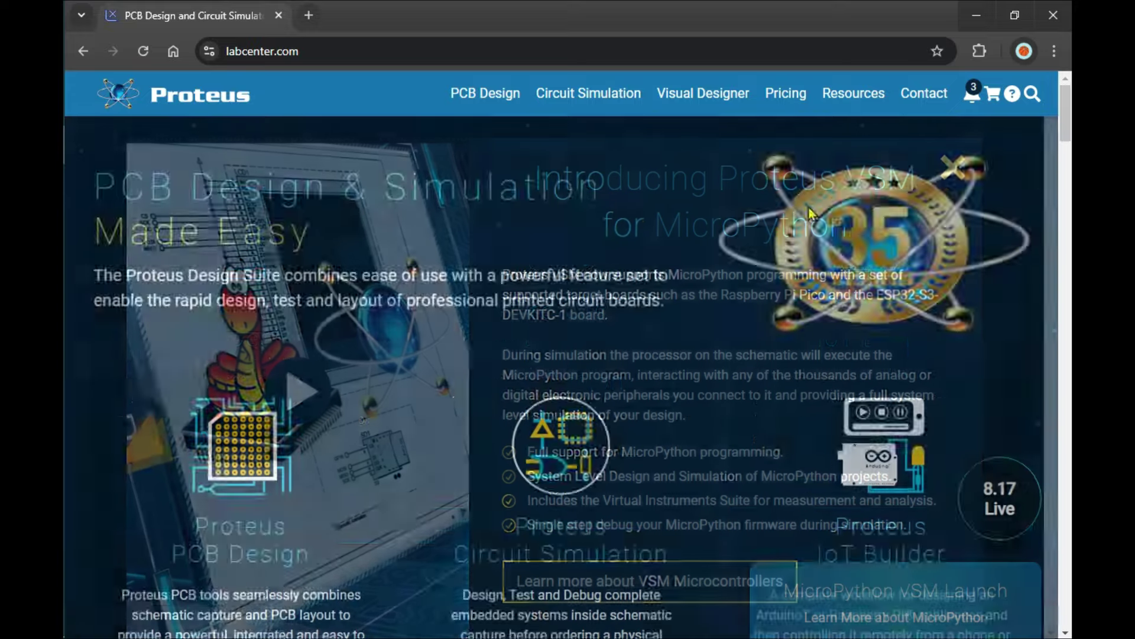
{"action": "scroll", "coordinate": [640, 243], "scroll_direction": "down", "scroll_amount": 20}
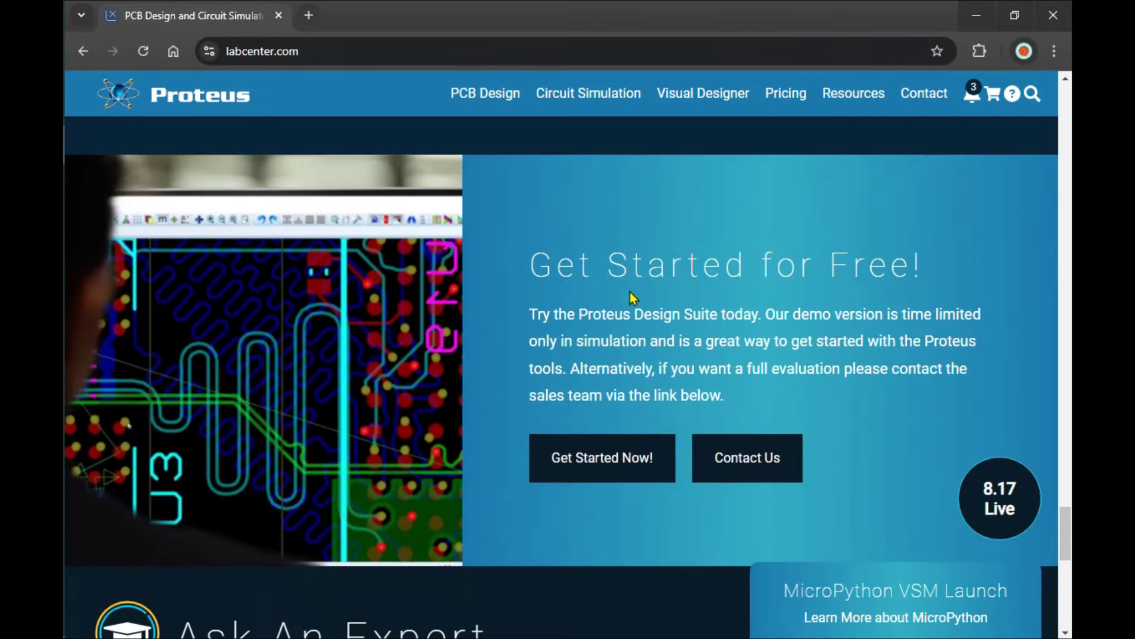
{"action": "left_click", "coordinate": [612, 462]}
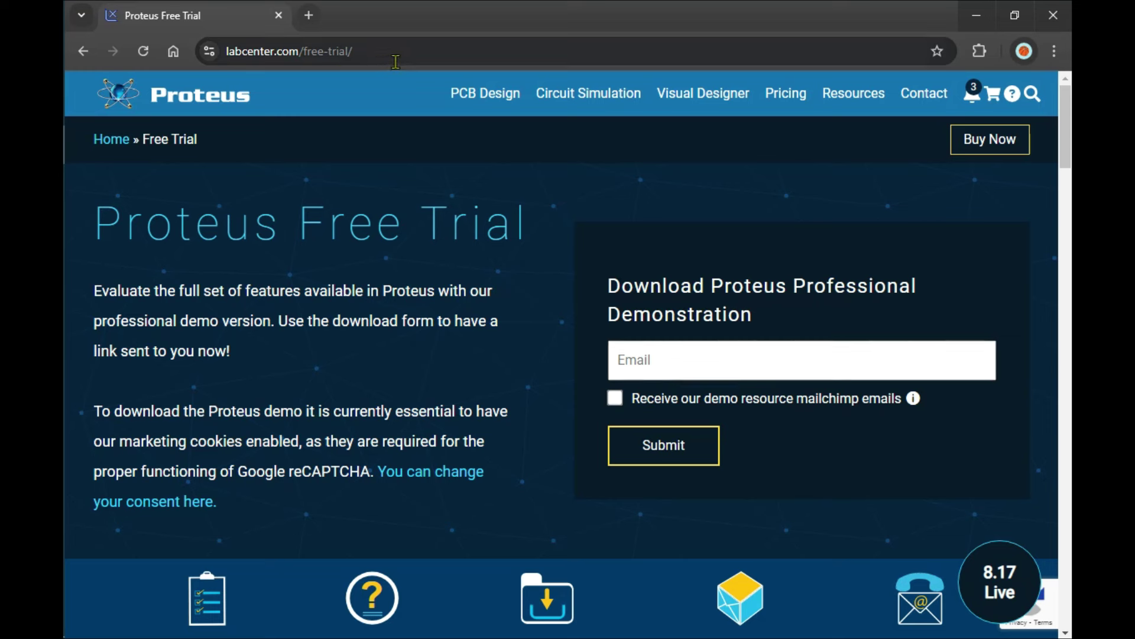
Load labcenter.com/sitemap.xml in the address bar
{"action": "left_click", "coordinate": [423, 59]}
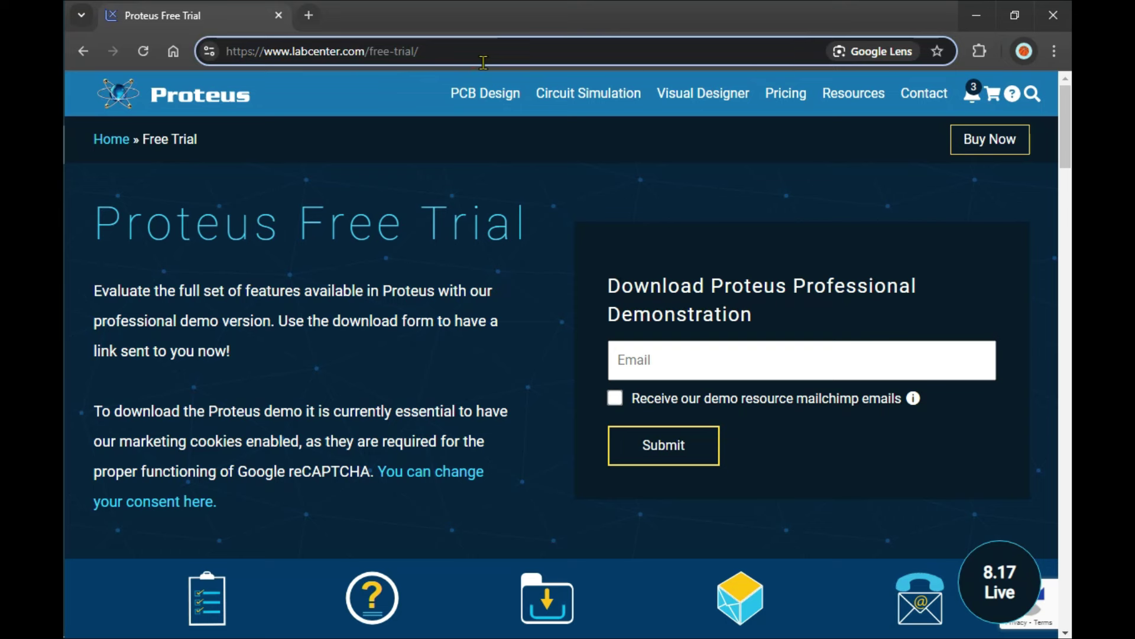
{"action": "key", "text": "BackSpace"}
{"action": "key", "text": "BackSpace"}
{"action": "key", "text": "BackSpace"}
{"action": "key", "text": "BackSpace"}
{"action": "key", "text": "BackSpace"}
{"action": "key", "text": "BackSpace"}
{"action": "key", "text": "BackSpace"}
{"action": "key", "text": "BackSpace"}
{"action": "key", "text": "BackSpace"}
{"action": "key", "text": "BackSpace"}
{"action": "key", "text": "BackSpace"}
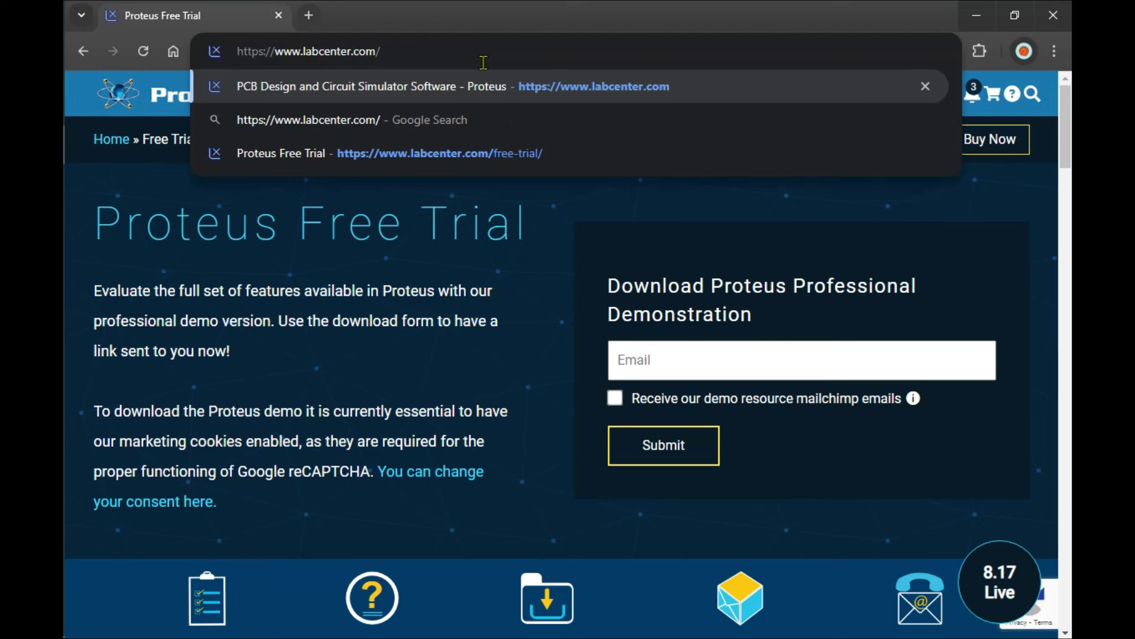
{"action": "type", "text": "sit"}
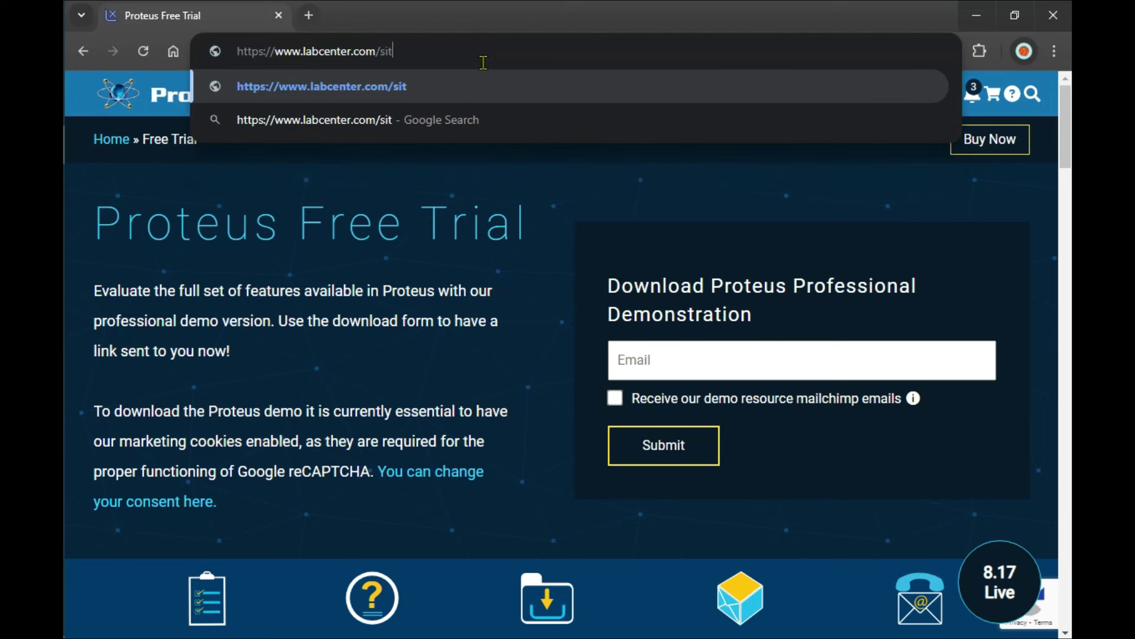
{"action": "type", "text": "emap"}
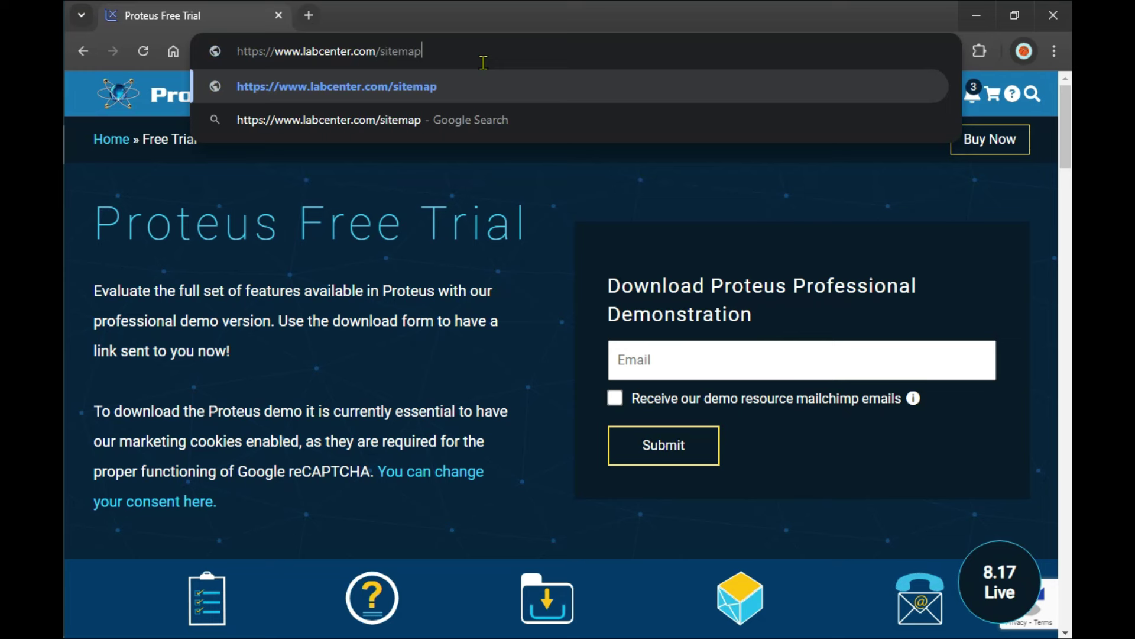
{"action": "type", "text": ".xml"}
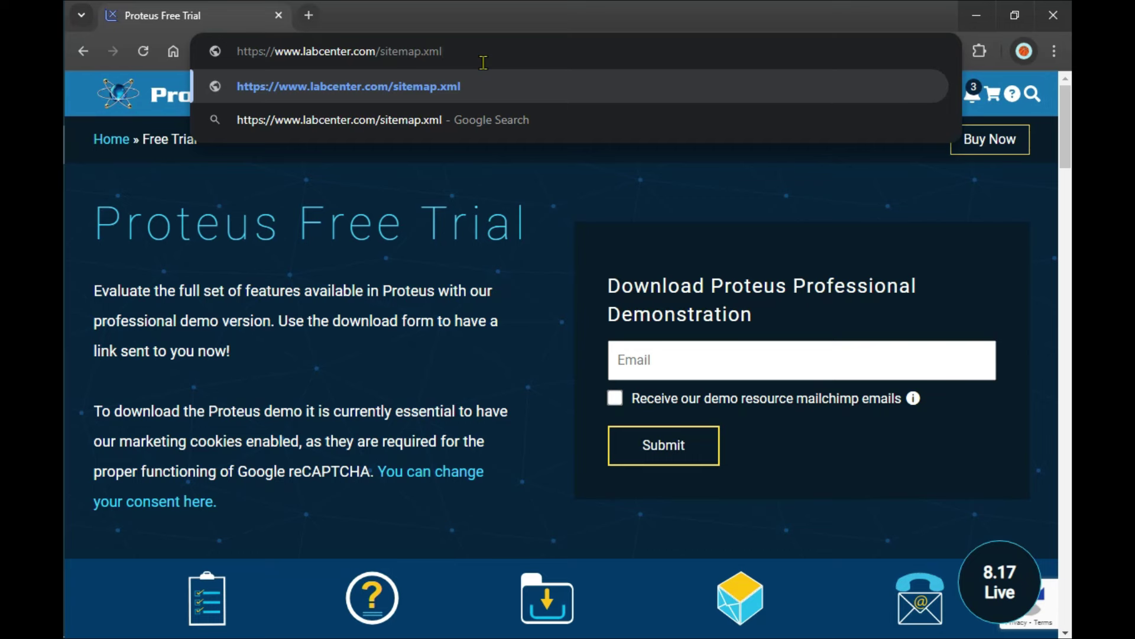
{"action": "key", "text": "Return"}
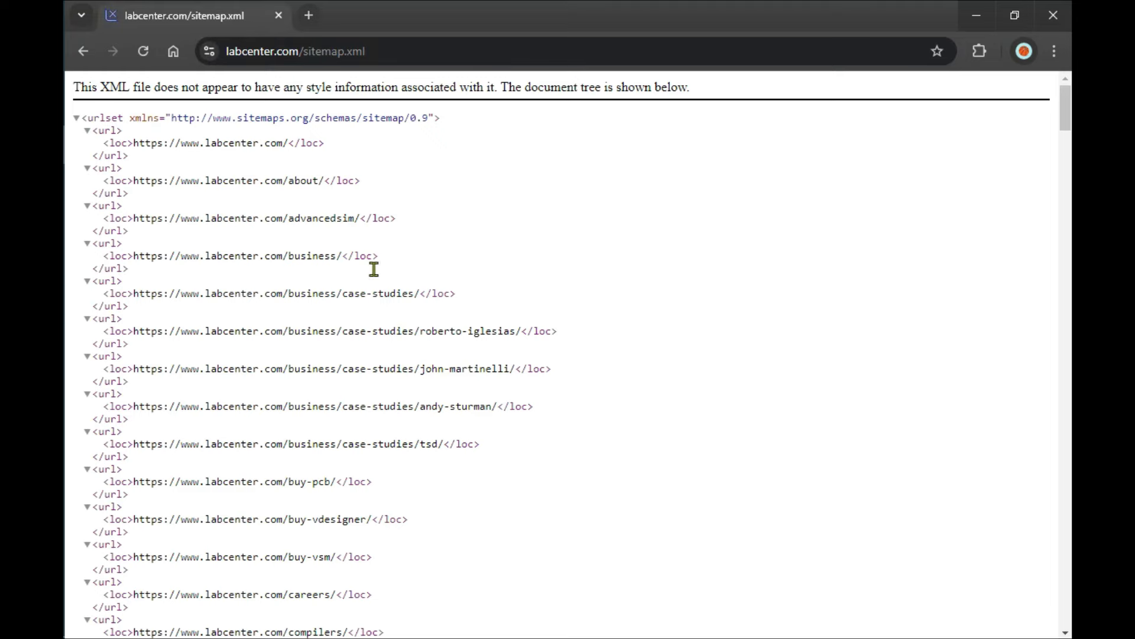
Search the sitemap page for 'trial'
{"action": "scroll", "coordinate": [373, 270], "scroll_direction": "down", "scroll_amount": 10}
{"action": "scroll", "coordinate": [357, 352], "scroll_direction": "up", "scroll_amount": 10}
{"action": "key", "text": "ctrl+f"}
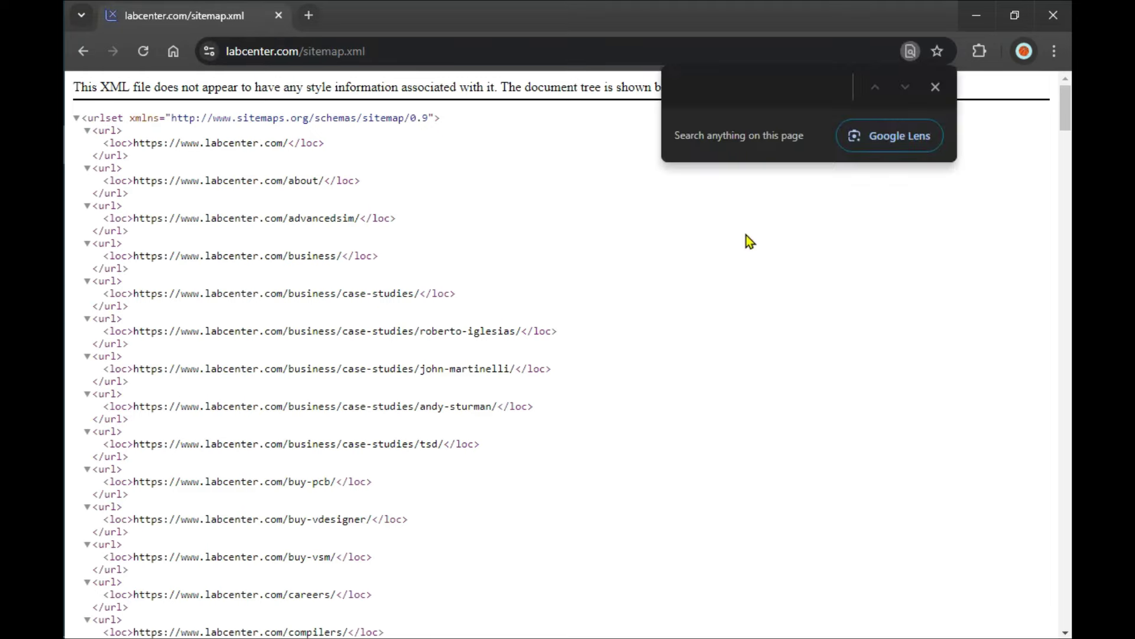
{"action": "type", "text": "trial"}
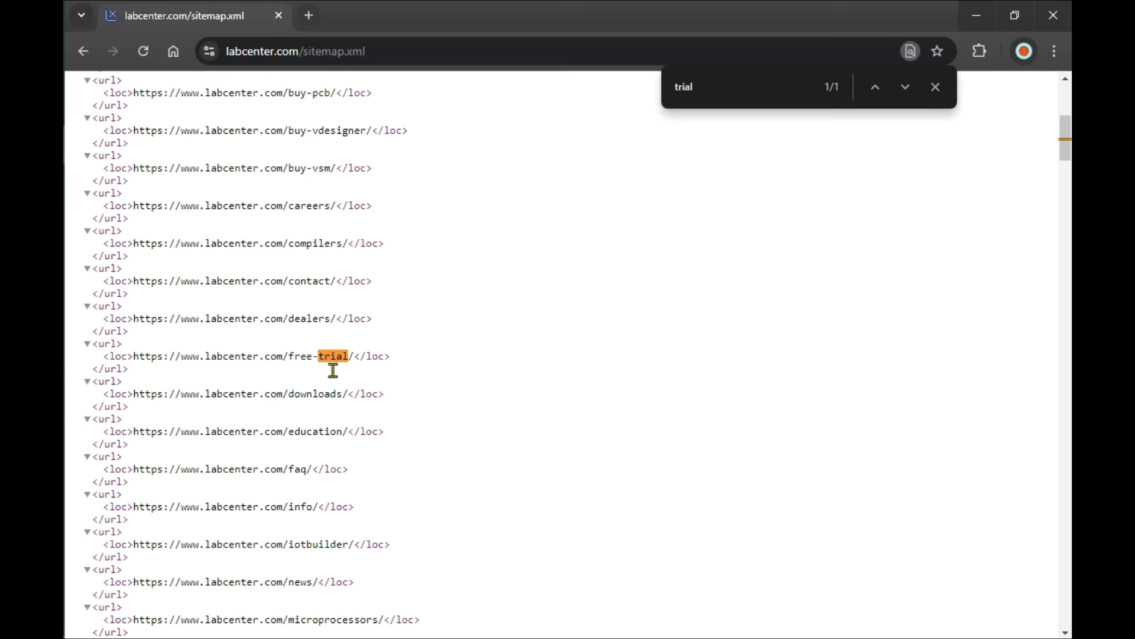
Select the free-trial URL in the sitemap and bring up its context menu
{"action": "left_click_drag", "start_coordinate": [134, 358], "coordinate": [364, 369]}
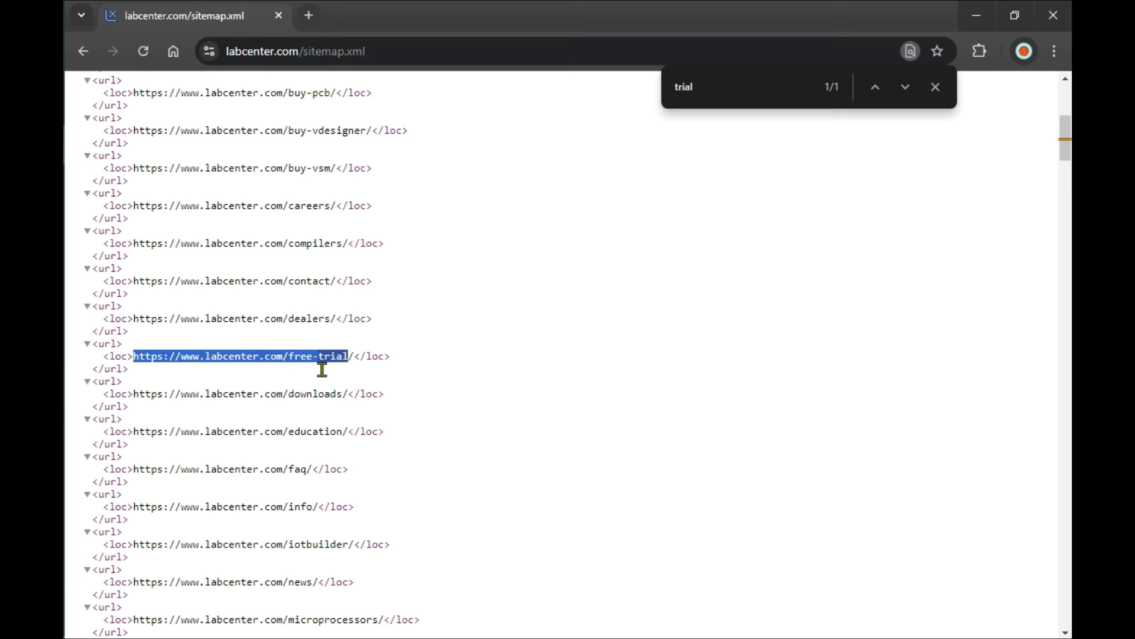
{"action": "right_click", "coordinate": [271, 357]}
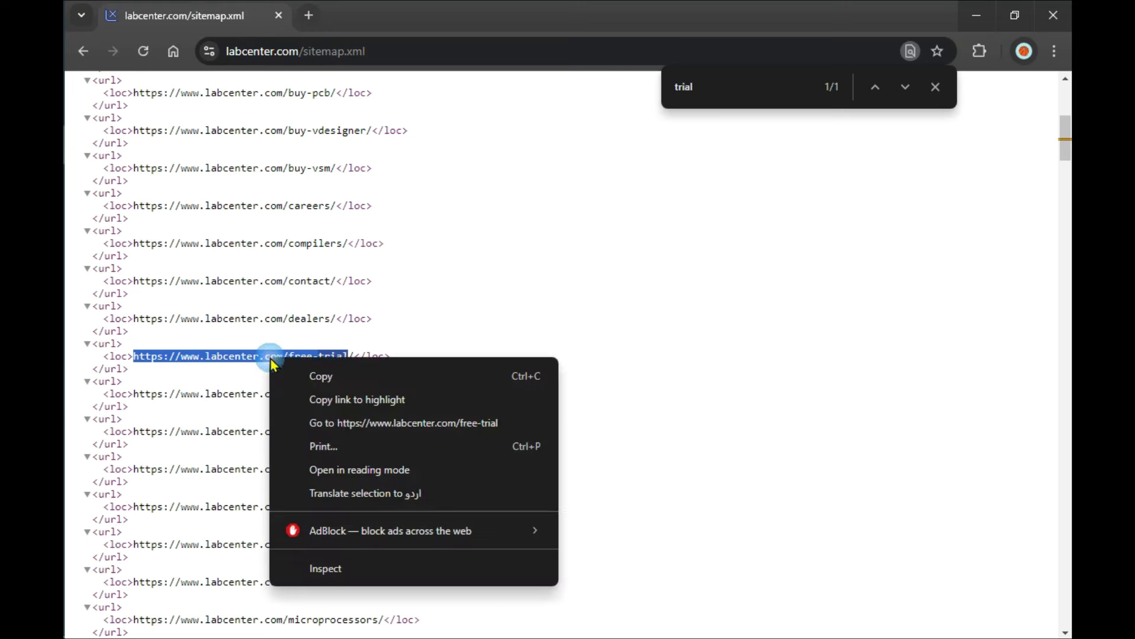
{"action": "left_click", "coordinate": [139, 367]}
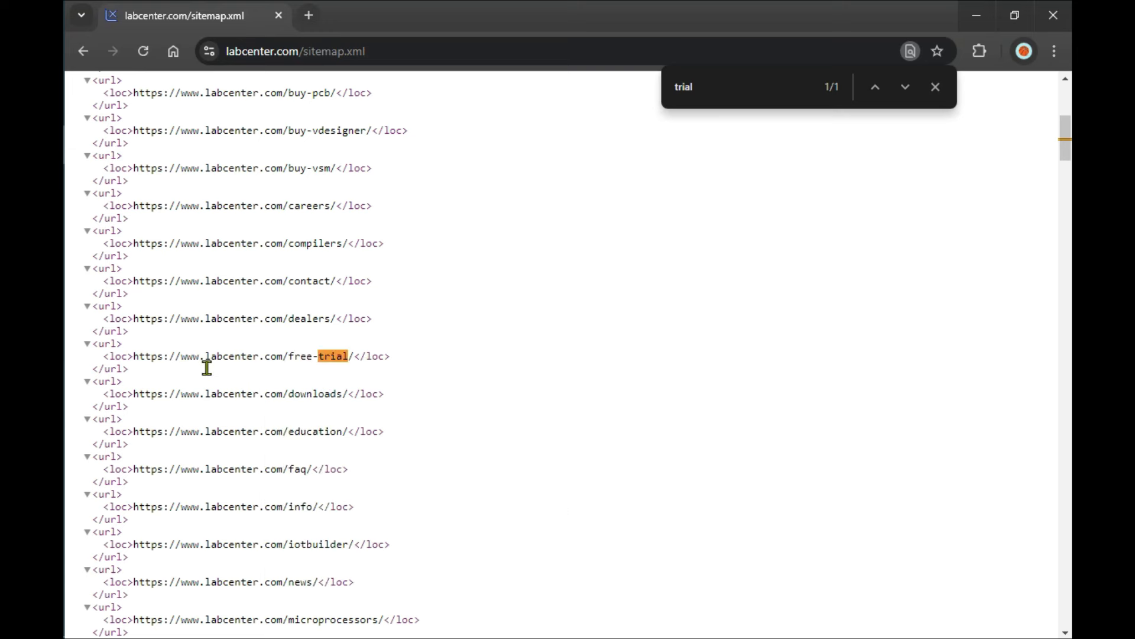
{"action": "left_click_drag", "start_coordinate": [134, 356], "coordinate": [360, 365]}
{"action": "right_click", "coordinate": [318, 357]}
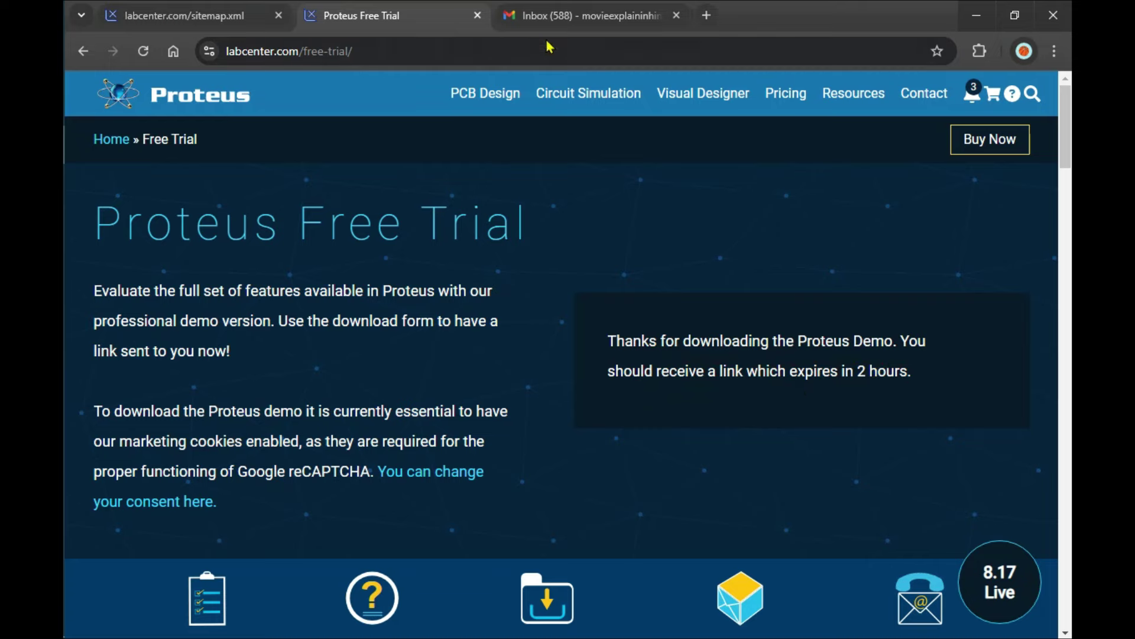
Open the Proteus Demo Download email in Gmail and start downloading prodemo.exe (661 MB)
{"action": "left_click", "coordinate": [567, 15]}
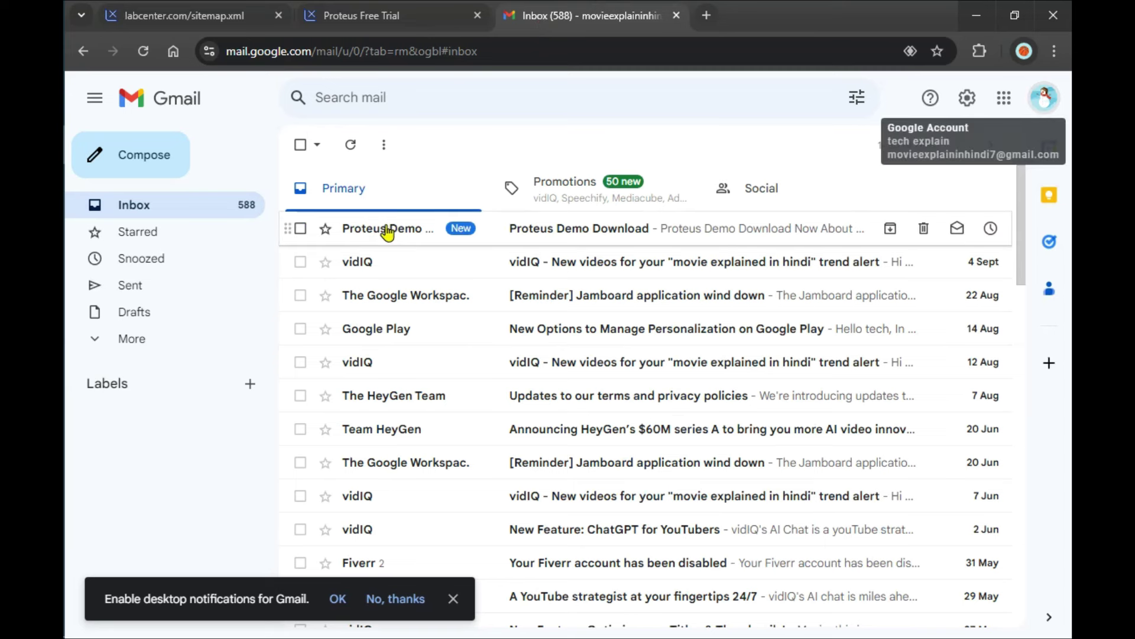
{"action": "left_click", "coordinate": [412, 231]}
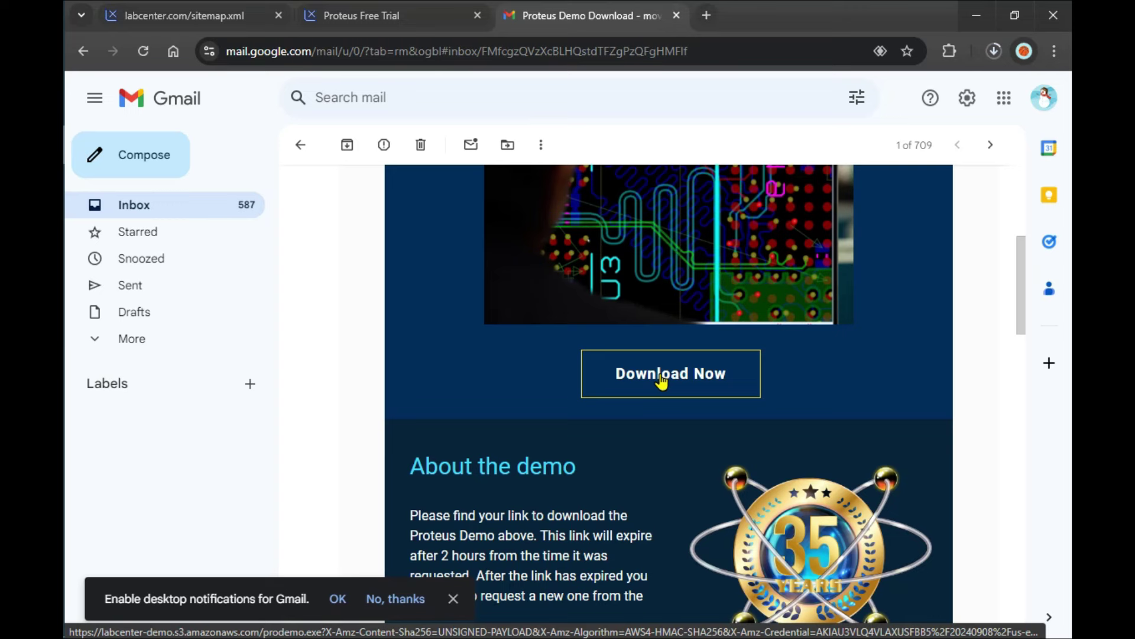
{"action": "left_click", "coordinate": [994, 52]}
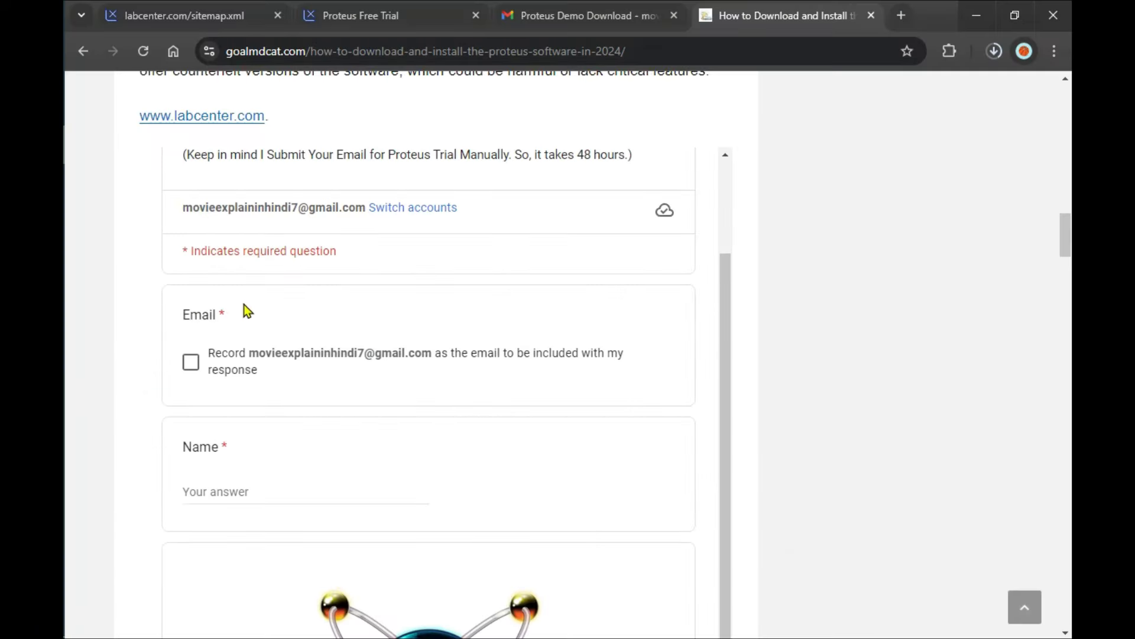
Scroll through the goalmdcat Proteus download form page
{"action": "scroll", "coordinate": [246, 309], "scroll_direction": "up", "scroll_amount": 3}
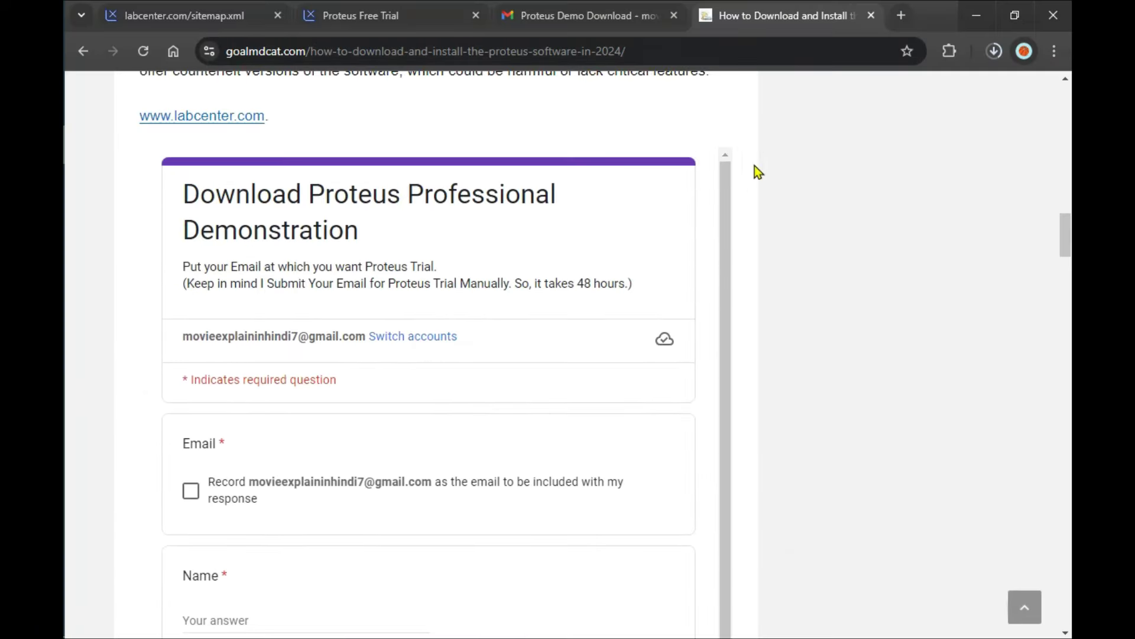
{"action": "scroll", "coordinate": [744, 186], "scroll_direction": "down", "scroll_amount": 1}
{"action": "scroll", "coordinate": [725, 273], "scroll_direction": "down", "scroll_amount": 3}
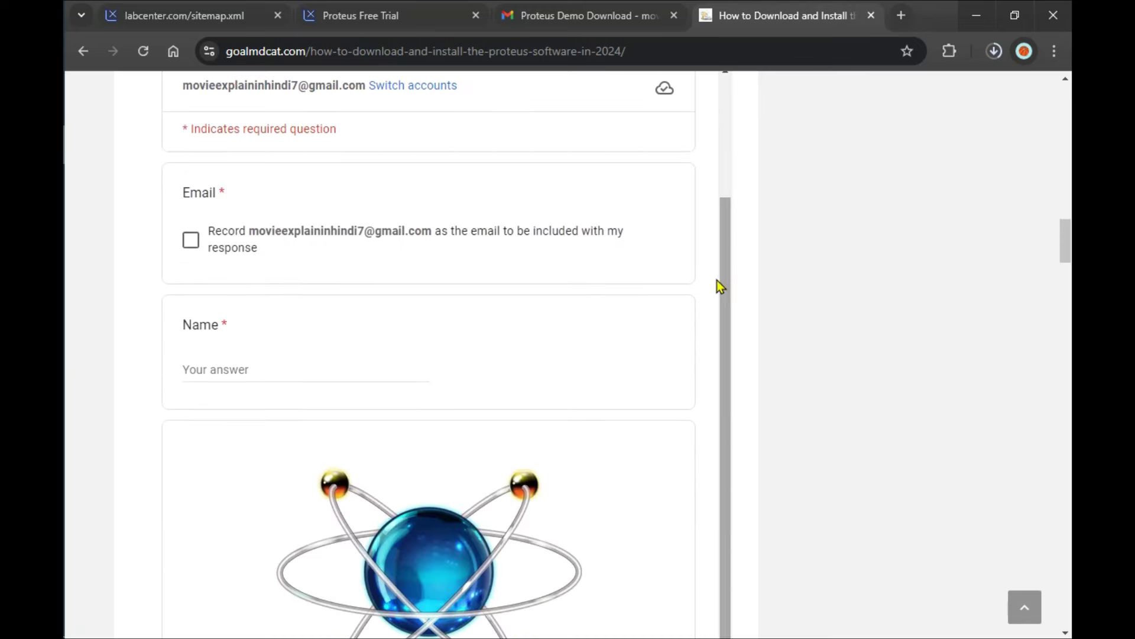
{"action": "scroll", "coordinate": [314, 441], "scroll_direction": "down", "scroll_amount": 5}
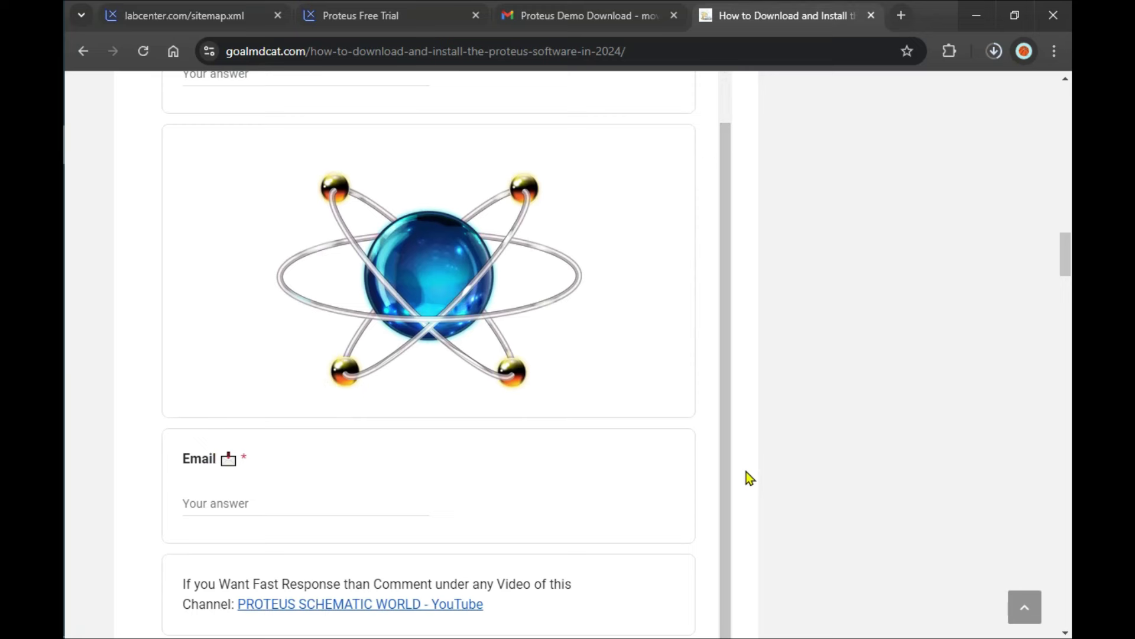
{"action": "scroll", "coordinate": [746, 471], "scroll_direction": "down", "scroll_amount": 3}
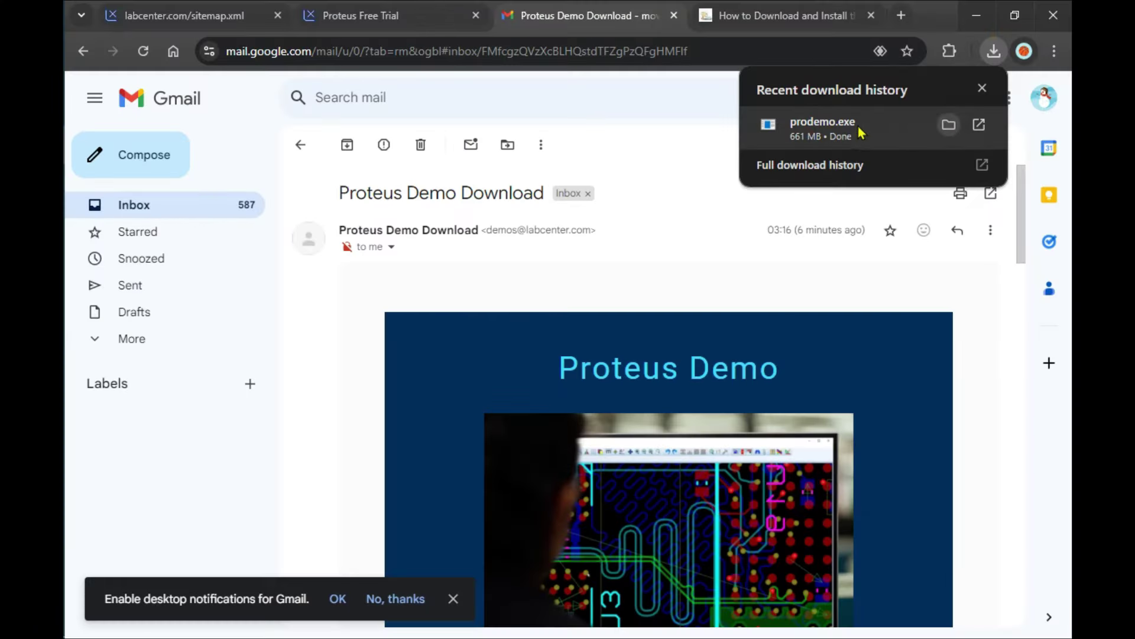
Show the downloaded prodemo.exe in its Downloads folder
{"action": "left_click", "coordinate": [935, 131]}
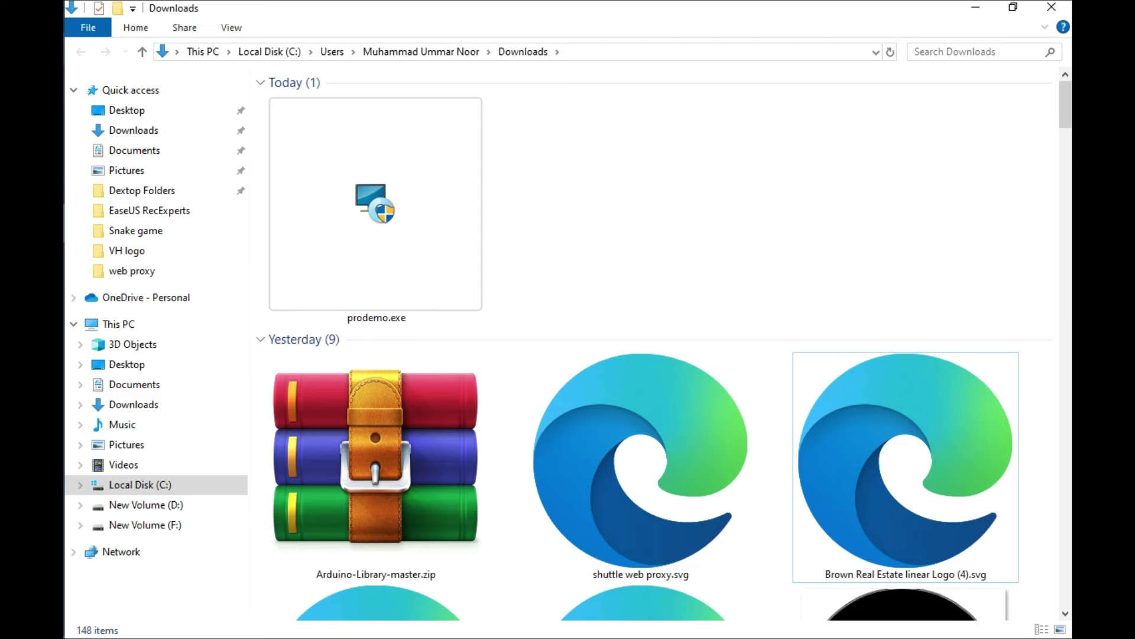
Find Control Panel through Windows search and open it
{"action": "key", "text": "super+s"}
{"action": "type", "text": "uninst"}
{"action": "key", "text": "BackSpace"}
{"action": "key", "text": "BackSpace"}
{"action": "key", "text": "BackSpace"}
{"action": "key", "text": "BackSpace"}
{"action": "key", "text": "BackSpace"}
{"action": "key", "text": "BackSpace"}
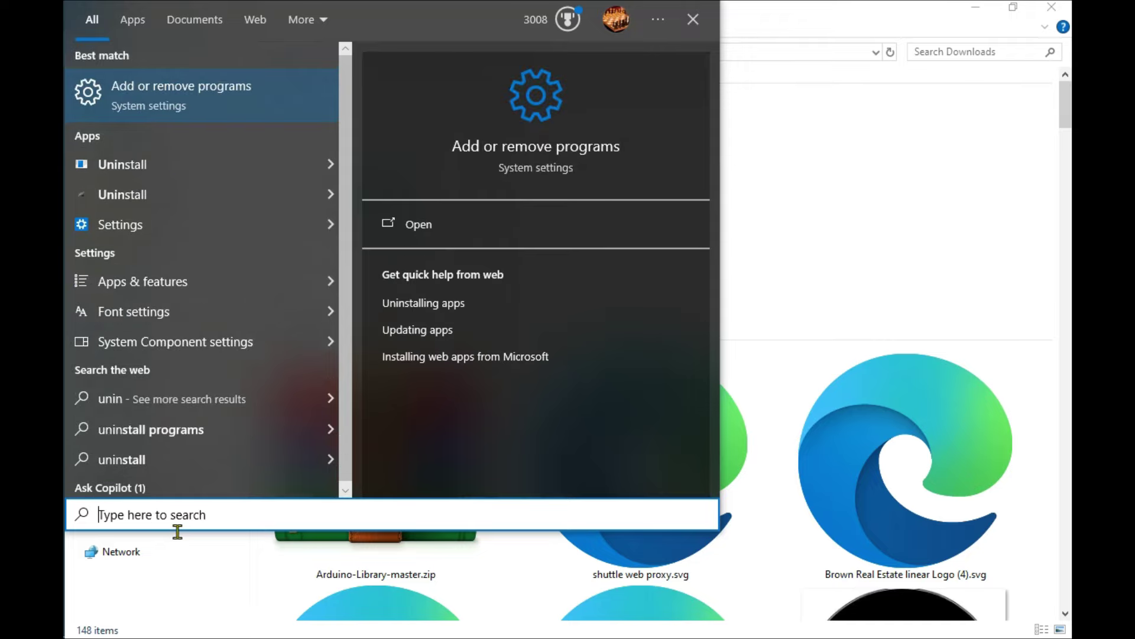
{"action": "type", "text": "cont"}
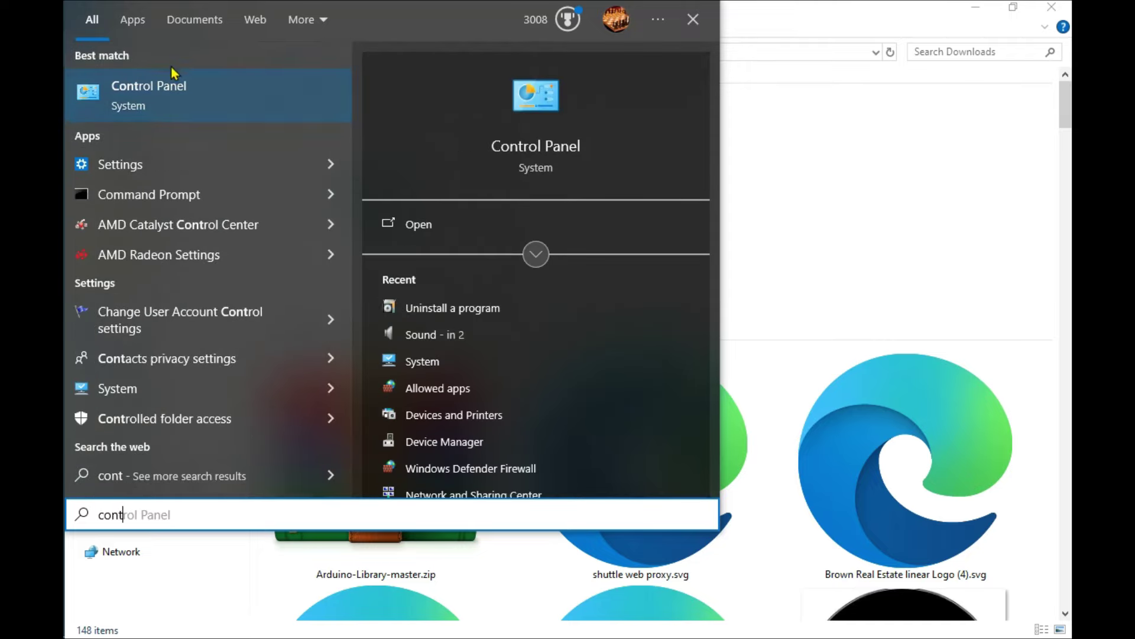
{"action": "left_click", "coordinate": [176, 83]}
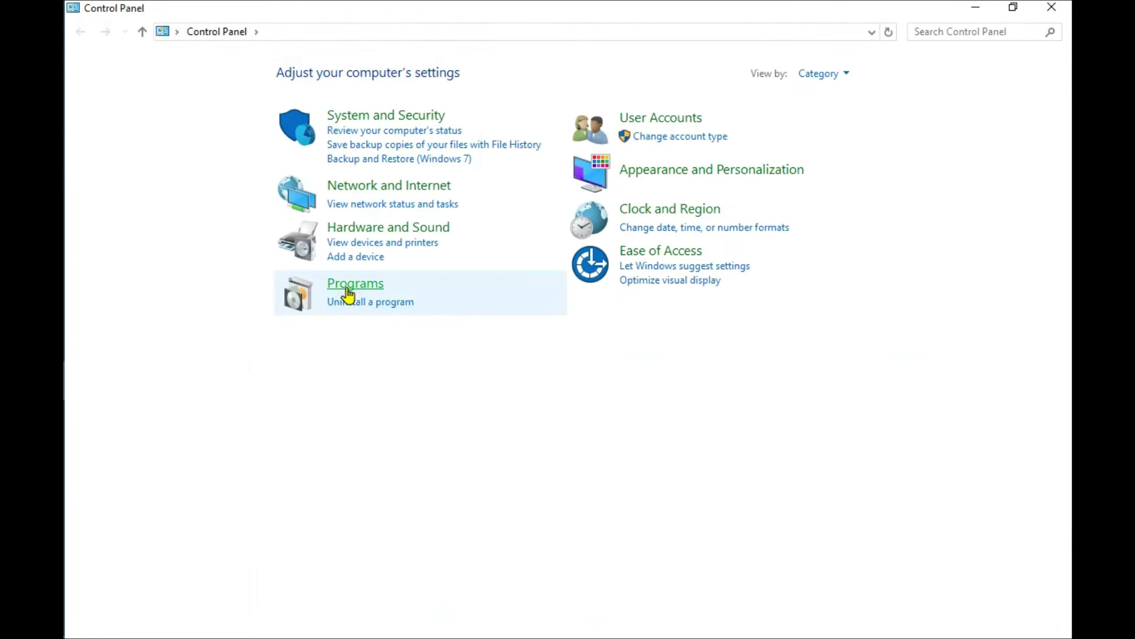
Uninstall Proteus 8 Demonstration from the installed programs list and return to Downloads
{"action": "left_click", "coordinate": [355, 302]}
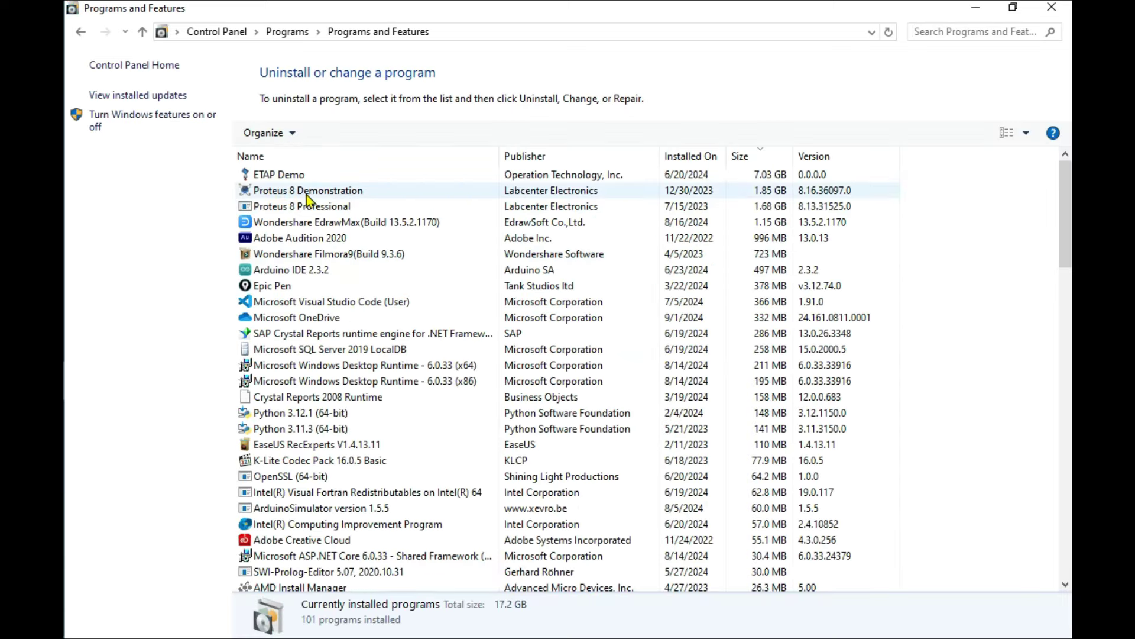
{"action": "double_click", "coordinate": [350, 191]}
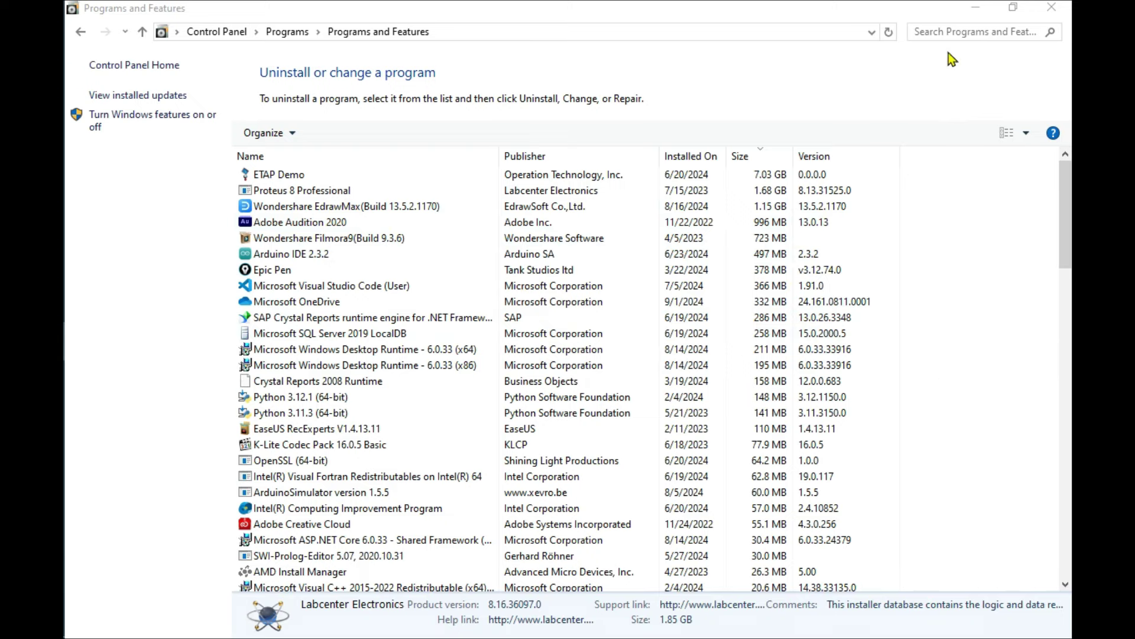
{"action": "left_click", "coordinate": [976, 7]}
Run prodemo.exe, accept the licence terms and choose the Typical installation
{"action": "double_click", "coordinate": [381, 234]}
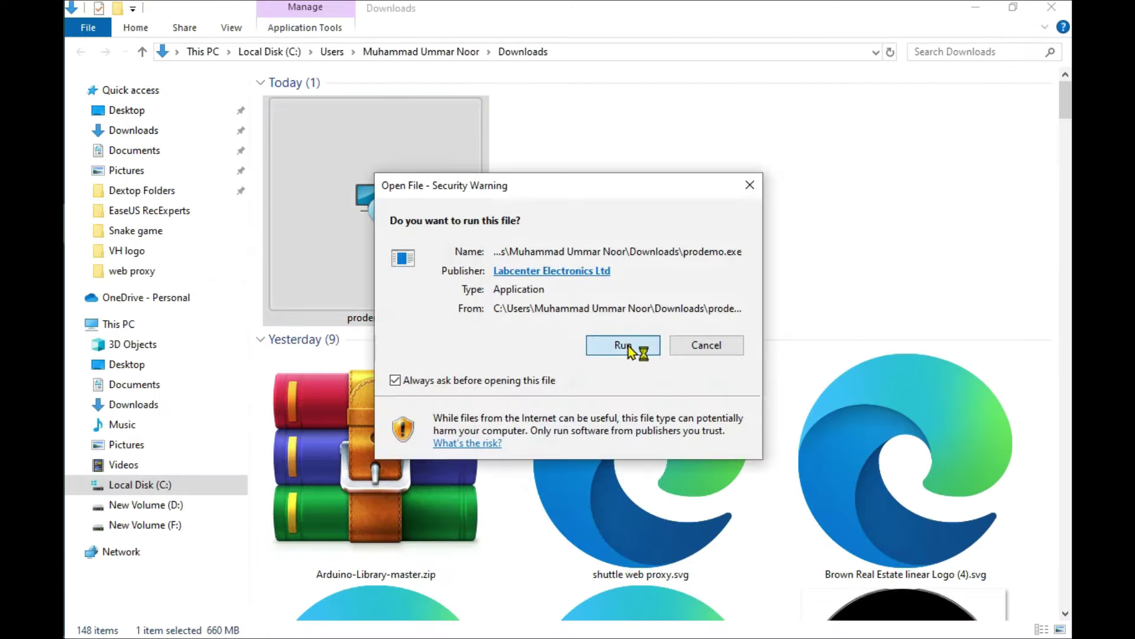
{"action": "left_click", "coordinate": [624, 345]}
{"action": "left_click", "coordinate": [729, 506]}
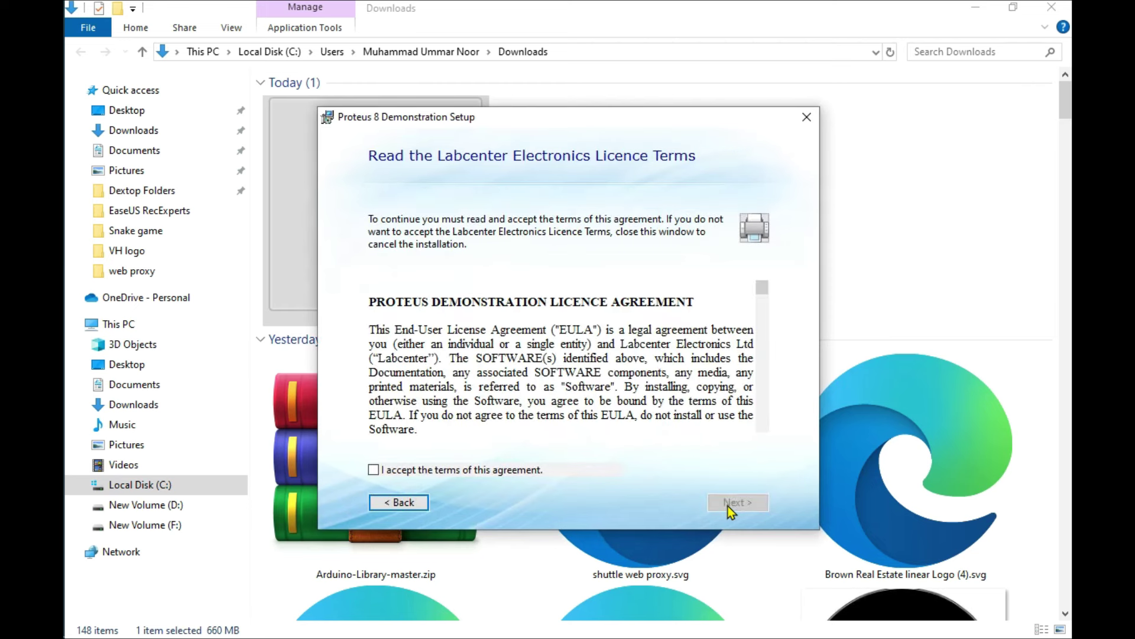
{"action": "left_click", "coordinate": [406, 474]}
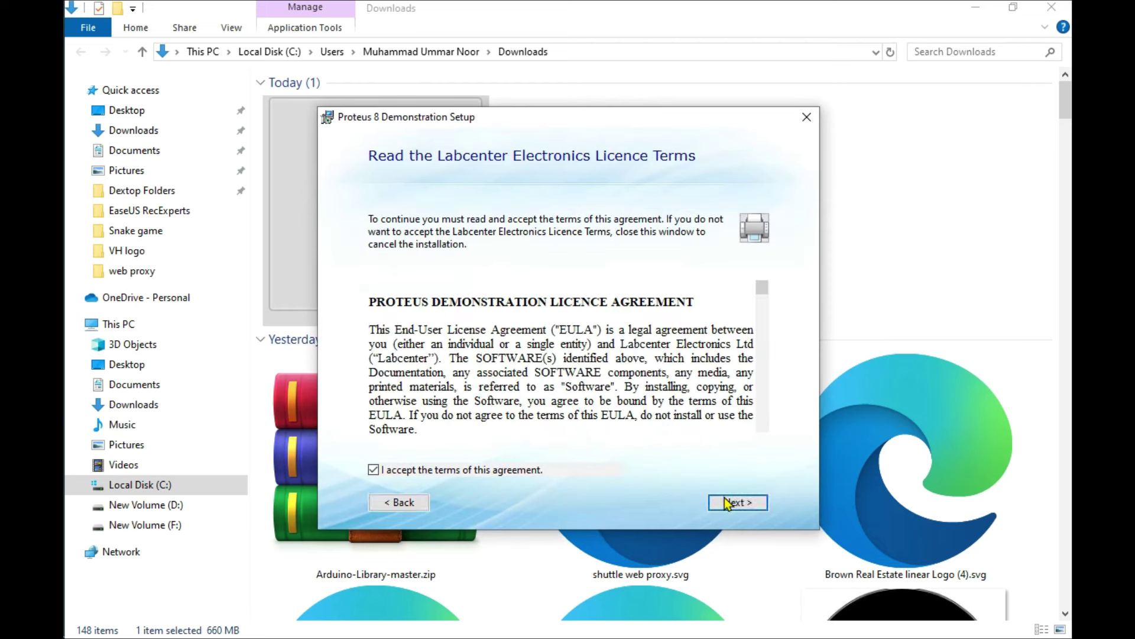
{"action": "left_click", "coordinate": [729, 503]}
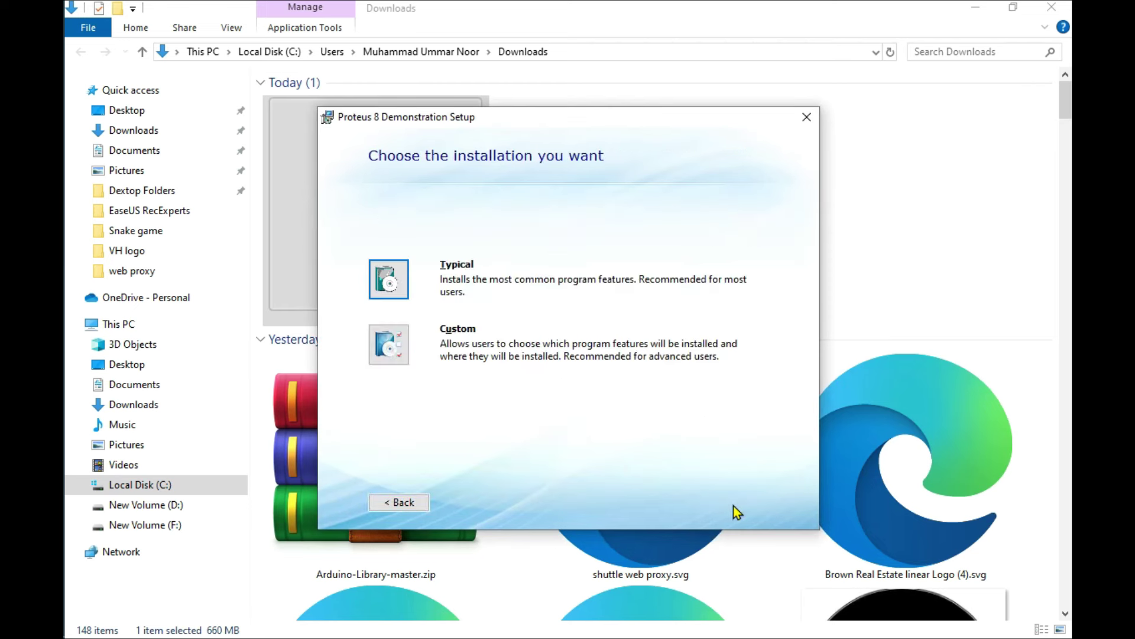
{"action": "left_click", "coordinate": [389, 279]}
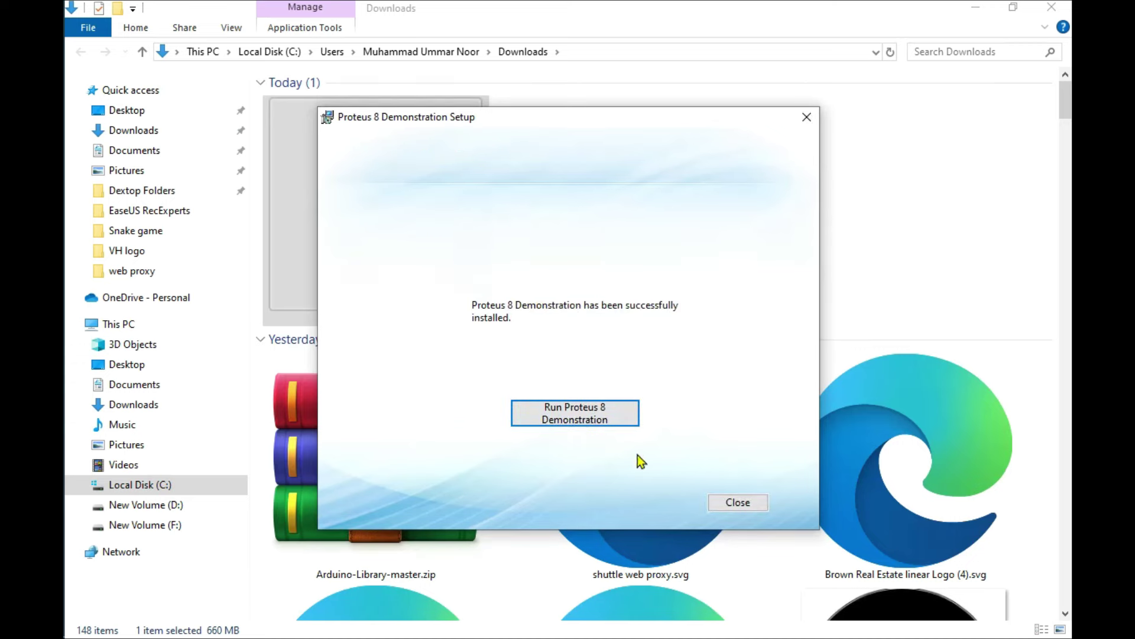
Launch Proteus 8 Demonstration, maximize it and open a blank Schematic Capture sheet
{"action": "left_click", "coordinate": [566, 413]}
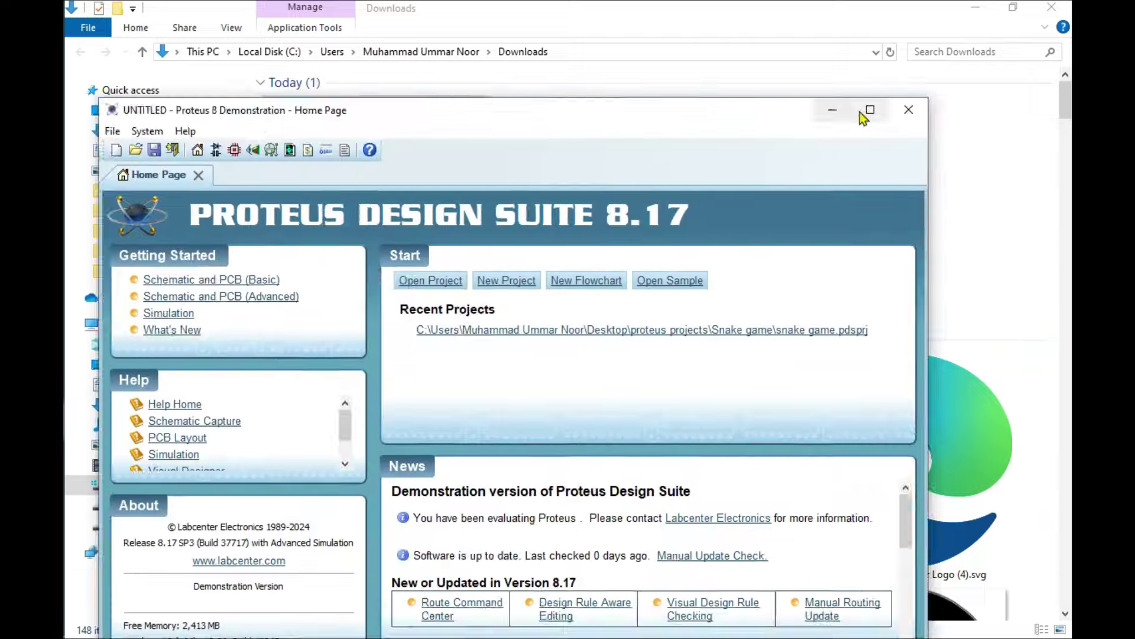
{"action": "left_click", "coordinate": [869, 111]}
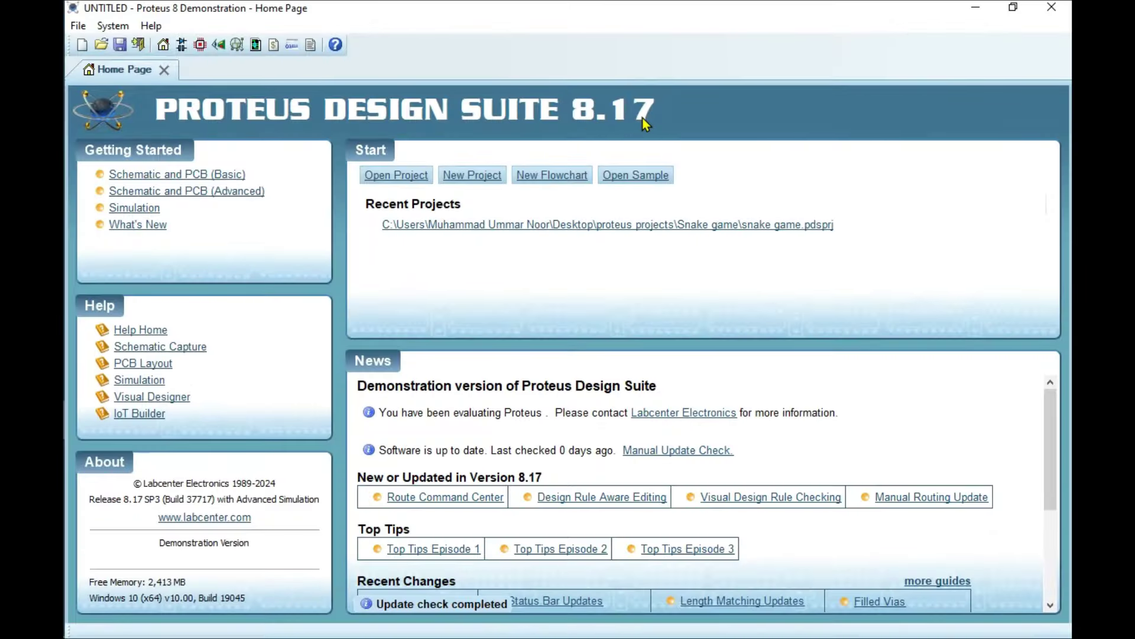
{"action": "left_click", "coordinate": [184, 45]}
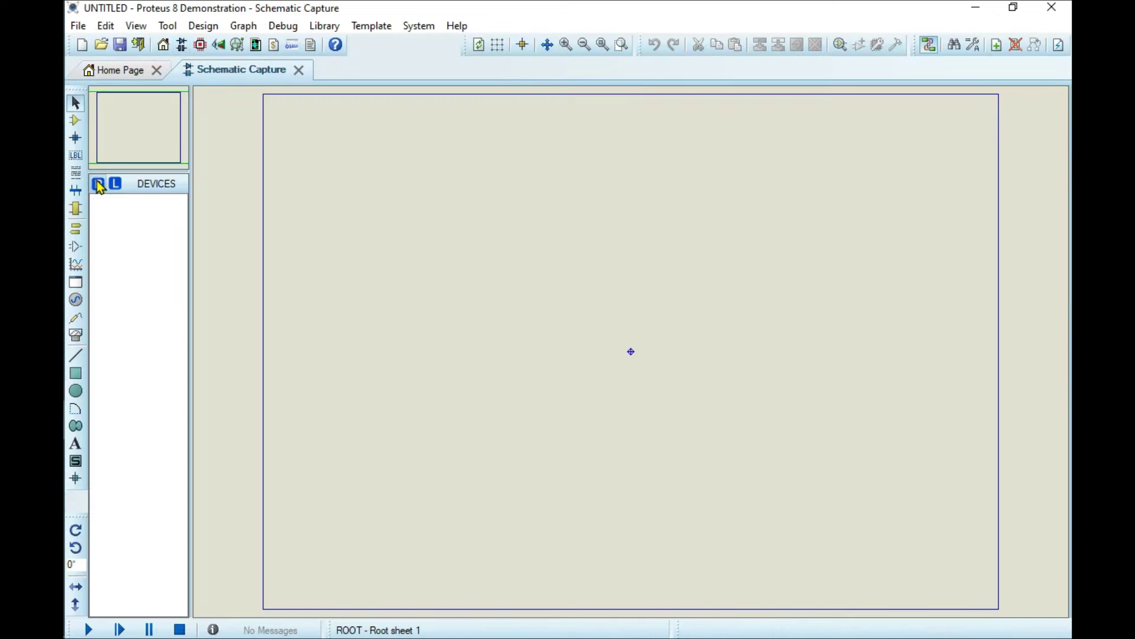
{"action": "left_click", "coordinate": [99, 184]}
{"action": "scroll", "coordinate": [266, 289], "scroll_direction": "down", "scroll_amount": 10}
{"action": "scroll", "coordinate": [266, 290], "scroll_direction": "up", "scroll_amount": 4}
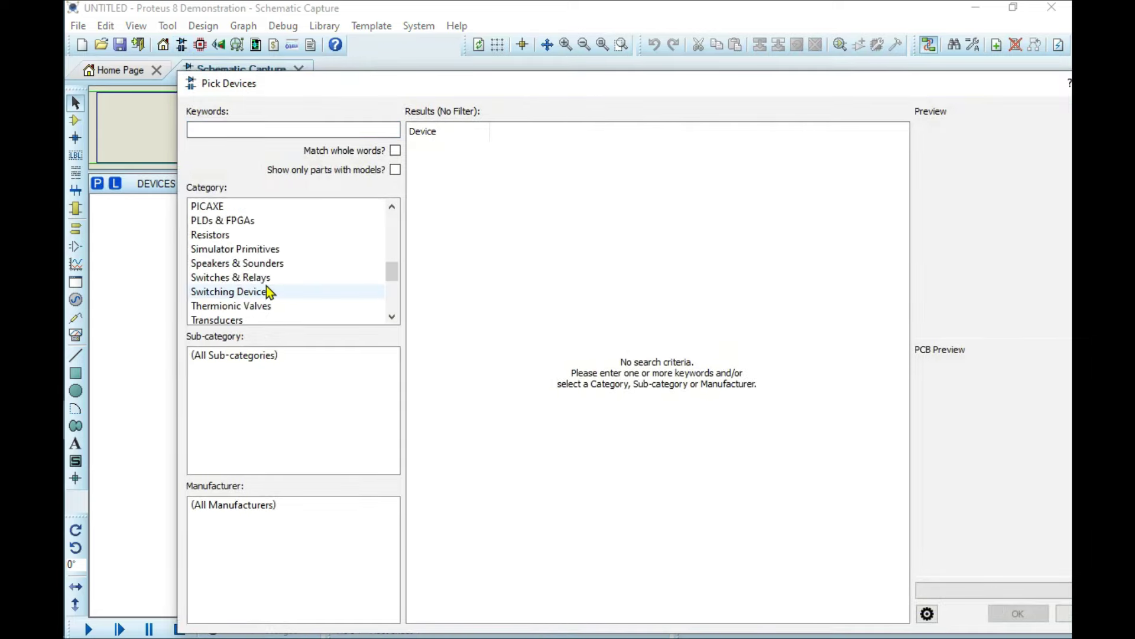
{"action": "scroll", "coordinate": [266, 290], "scroll_direction": "up", "scroll_amount": 6}
{"action": "left_click_drag", "start_coordinate": [887, 96], "coordinate": [795, 80]}
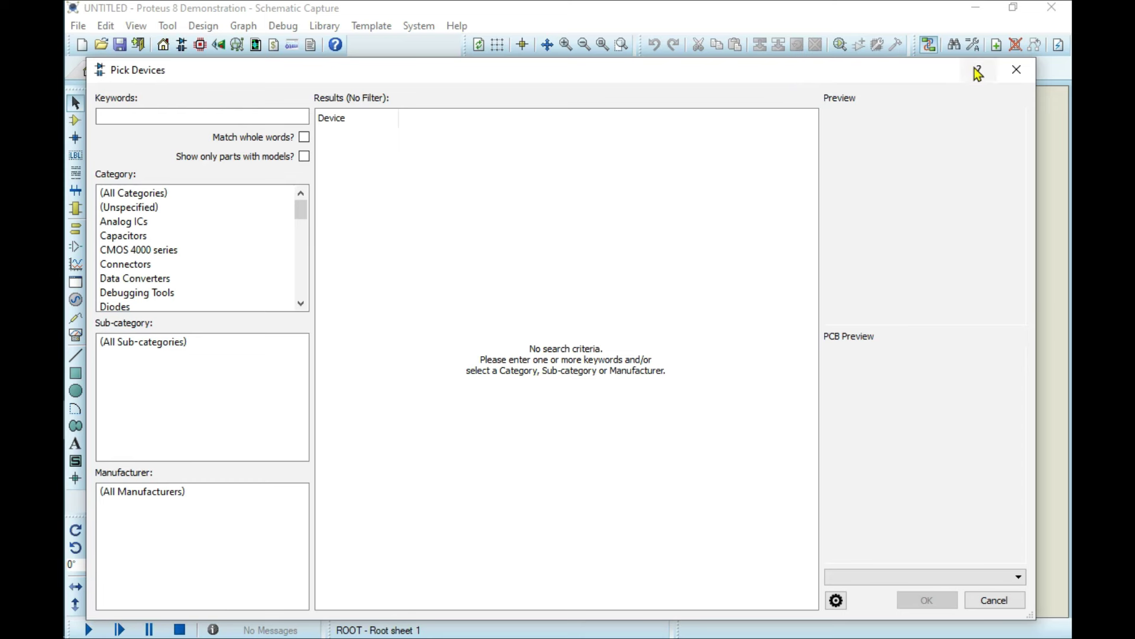
{"action": "left_click", "coordinate": [1015, 71]}
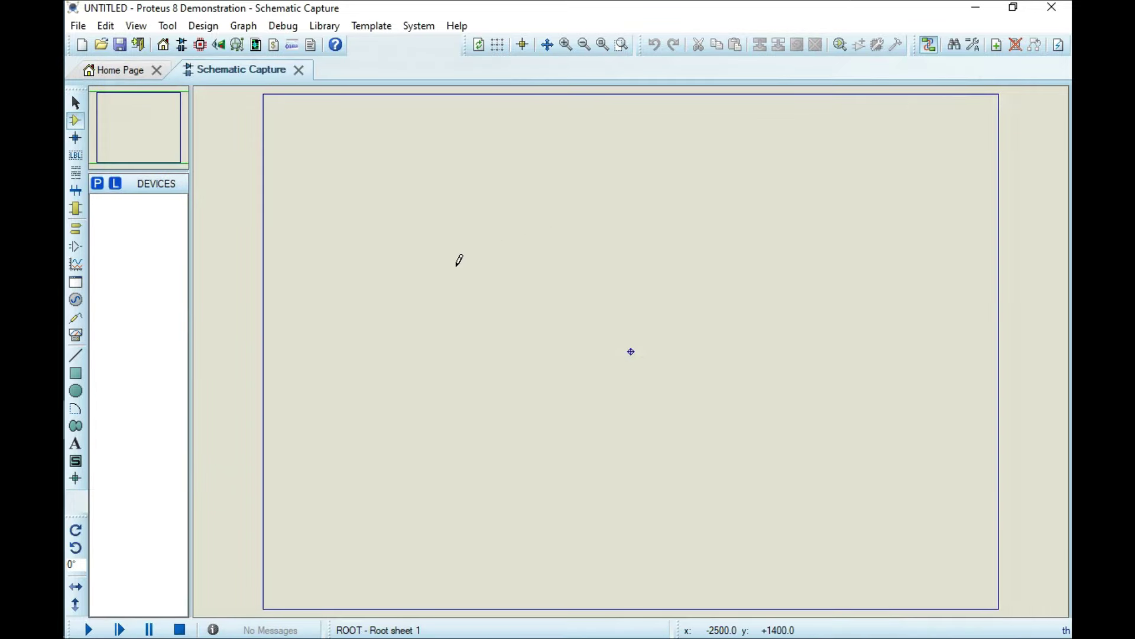
Pick the generic RES resistor and place it on the sheet
{"action": "left_click", "coordinate": [98, 183]}
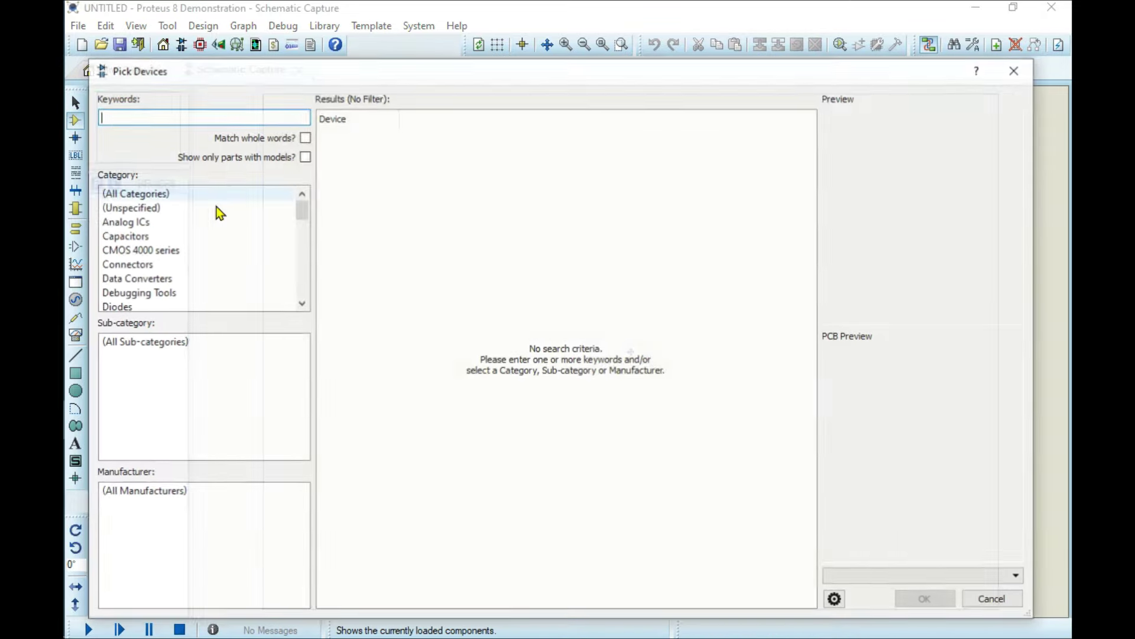
{"action": "type", "text": "k"}
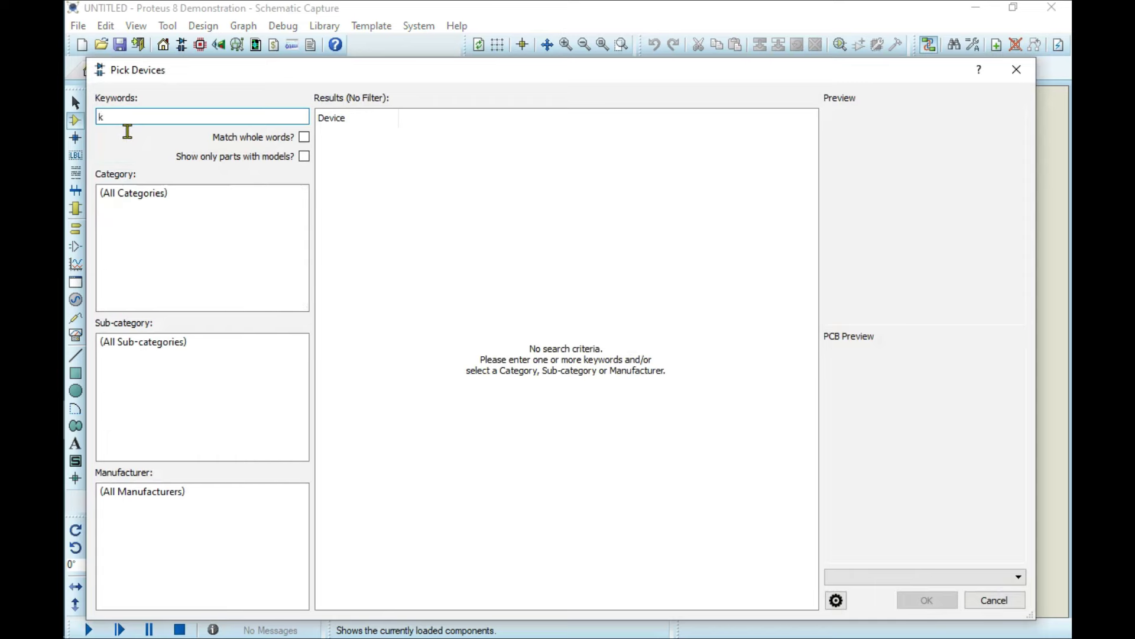
{"action": "type", "text": "resistor"}
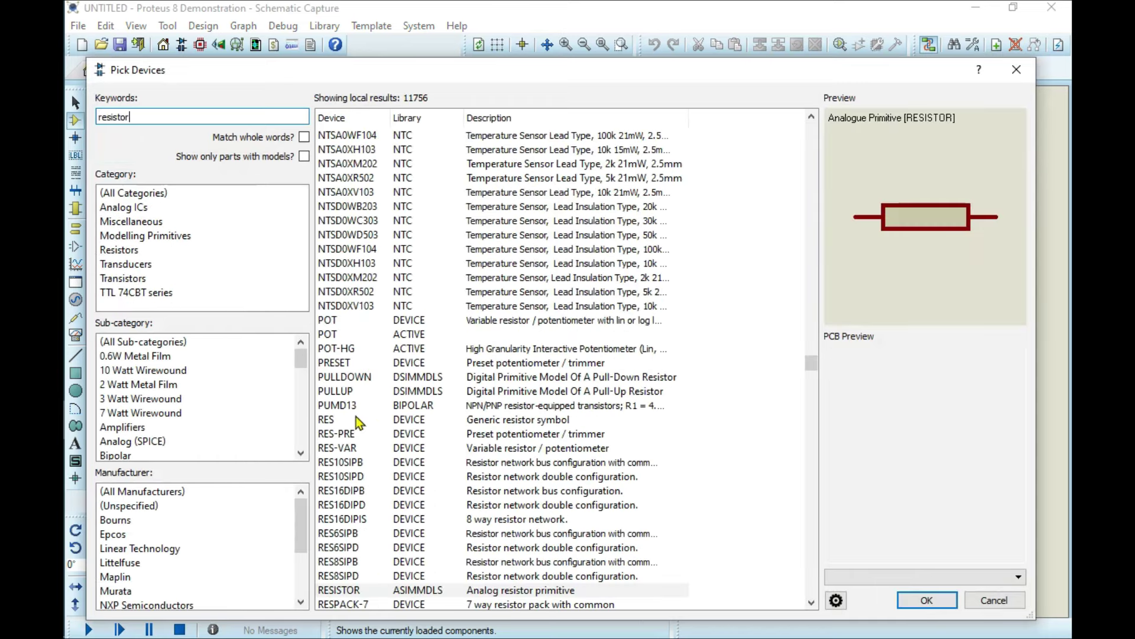
{"action": "left_click", "coordinate": [356, 418]}
{"action": "left_click", "coordinate": [927, 600]}
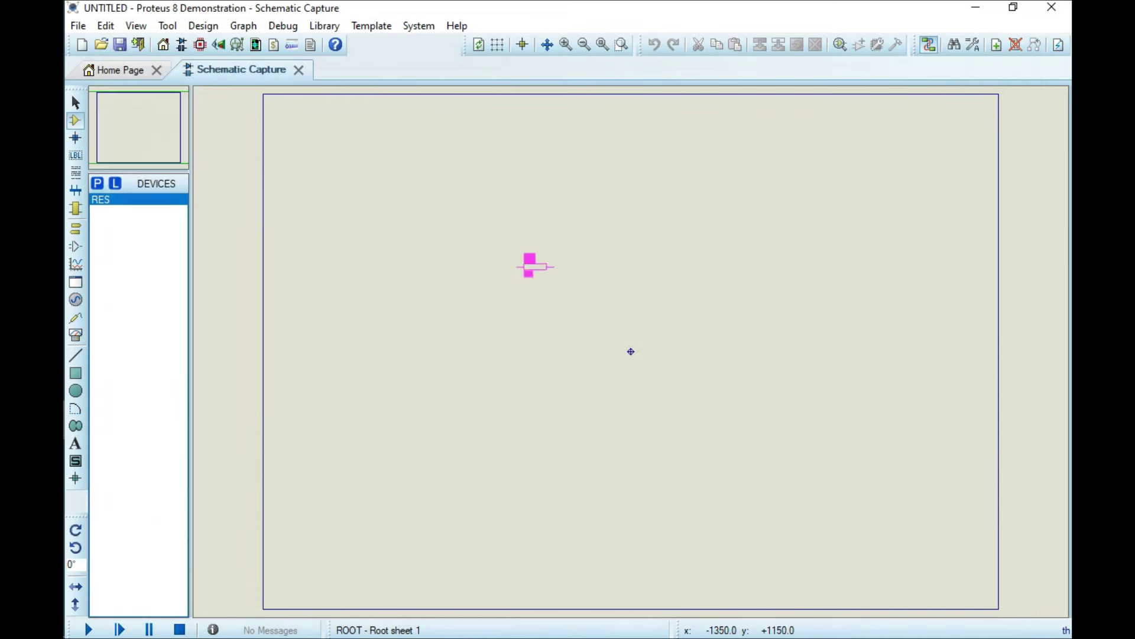
{"action": "left_click", "coordinate": [543, 233]}
Pick the BATTERY part and place it left of the resistor
{"action": "left_click", "coordinate": [98, 183]}
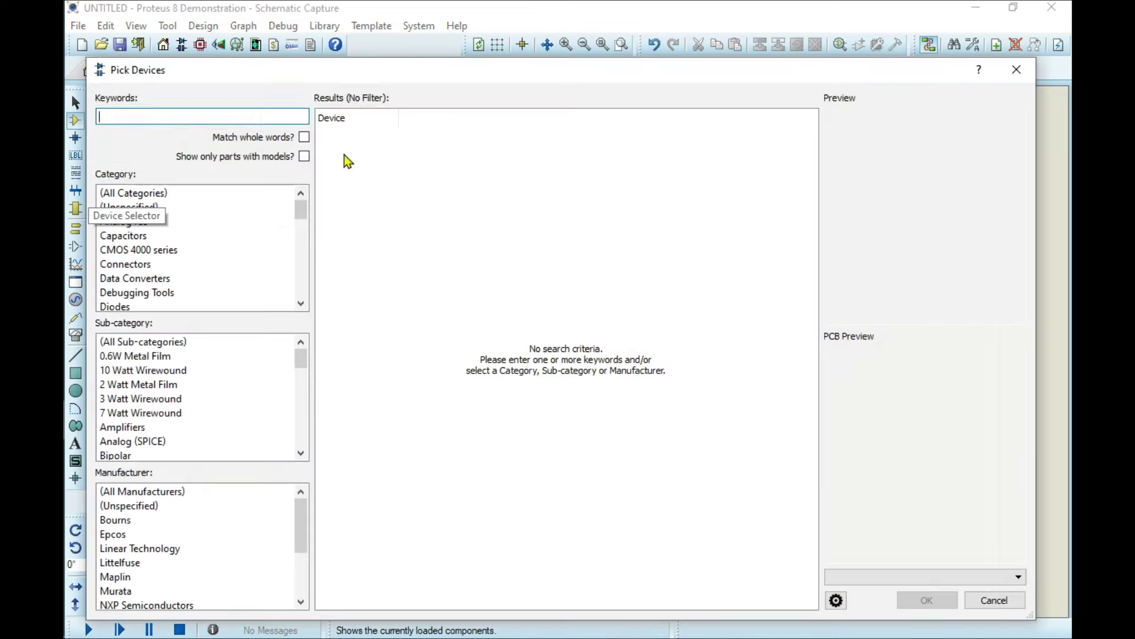
{"action": "type", "text": "battery"}
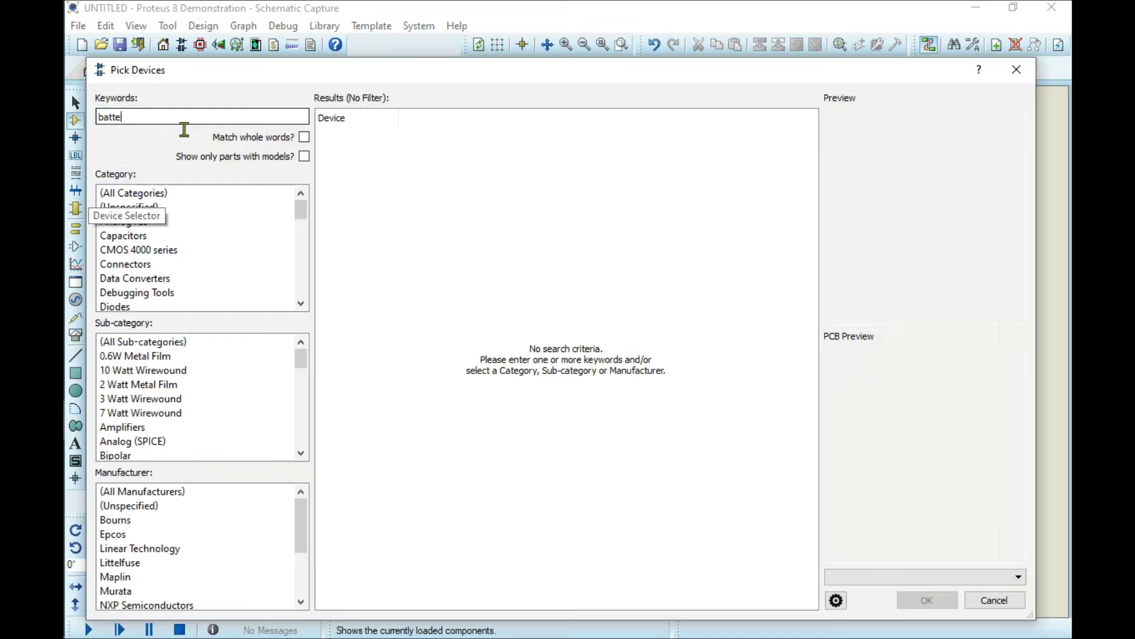
{"action": "left_click", "coordinate": [361, 134]}
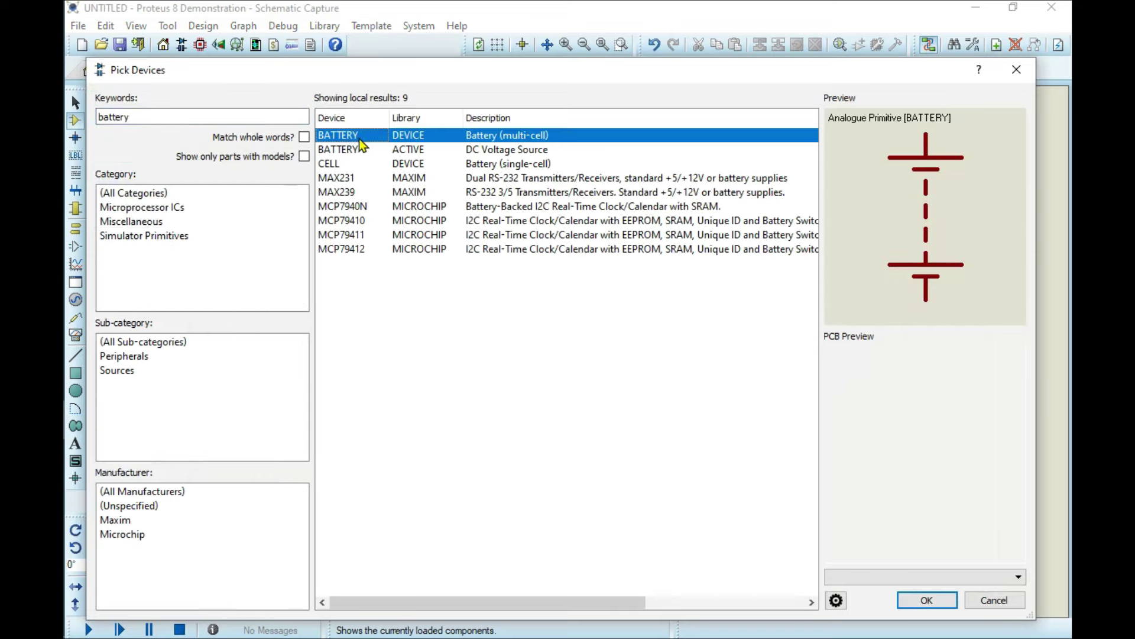
{"action": "left_click", "coordinate": [926, 599]}
{"action": "left_click", "coordinate": [477, 269]}
{"action": "left_click", "coordinate": [476, 270]}
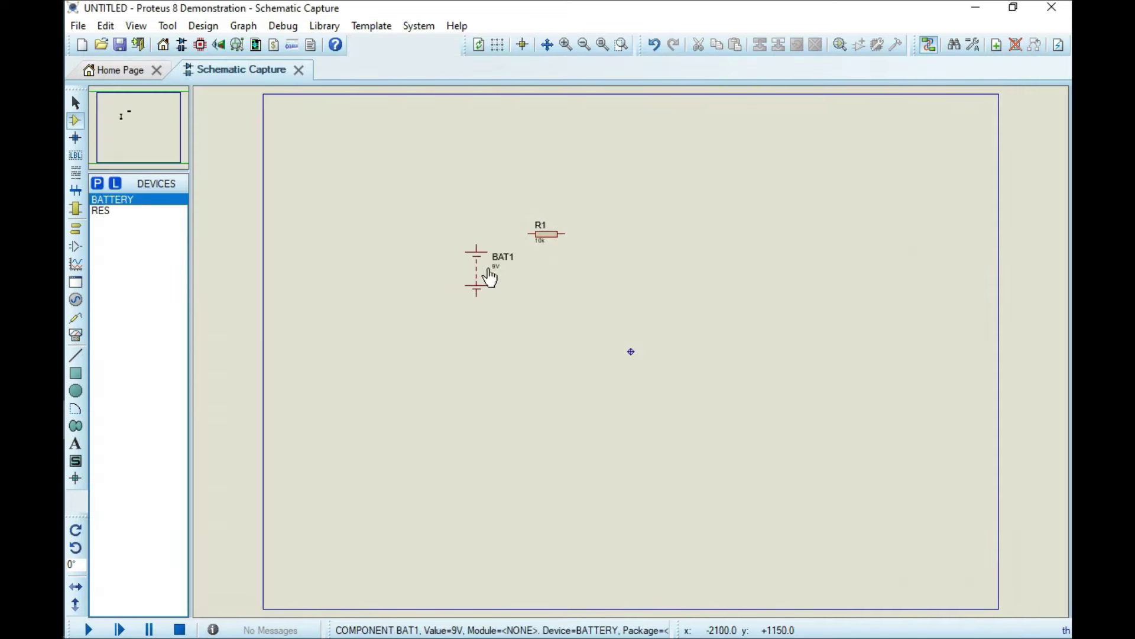
Pick the LED-GREEN animated LED and place it right of the resistor
{"action": "left_click", "coordinate": [97, 183]}
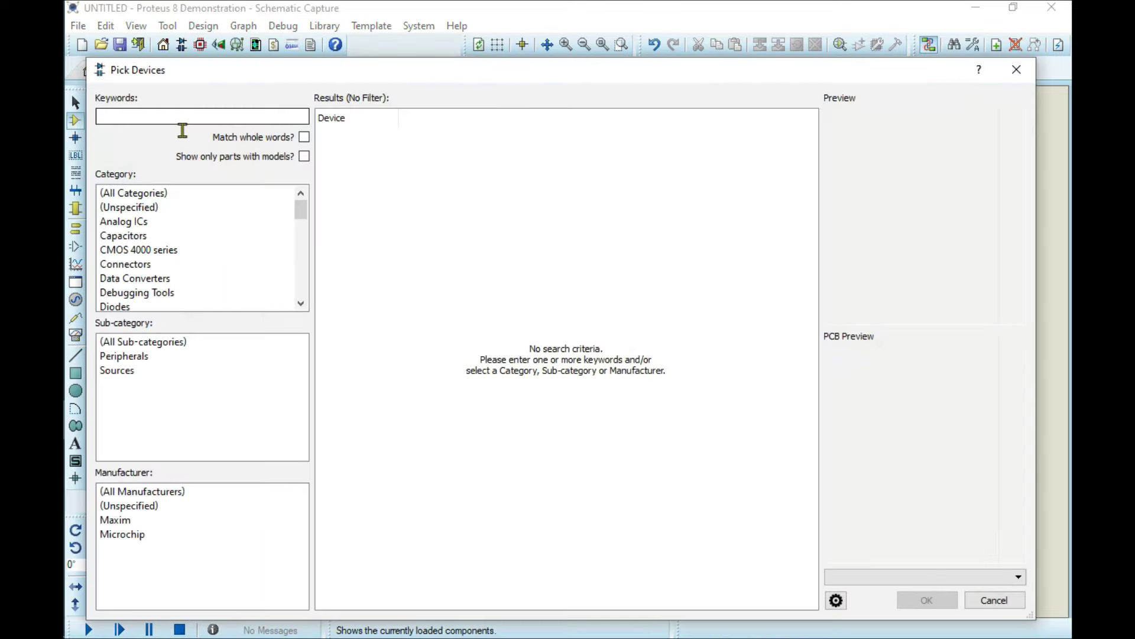
{"action": "type", "text": "led"}
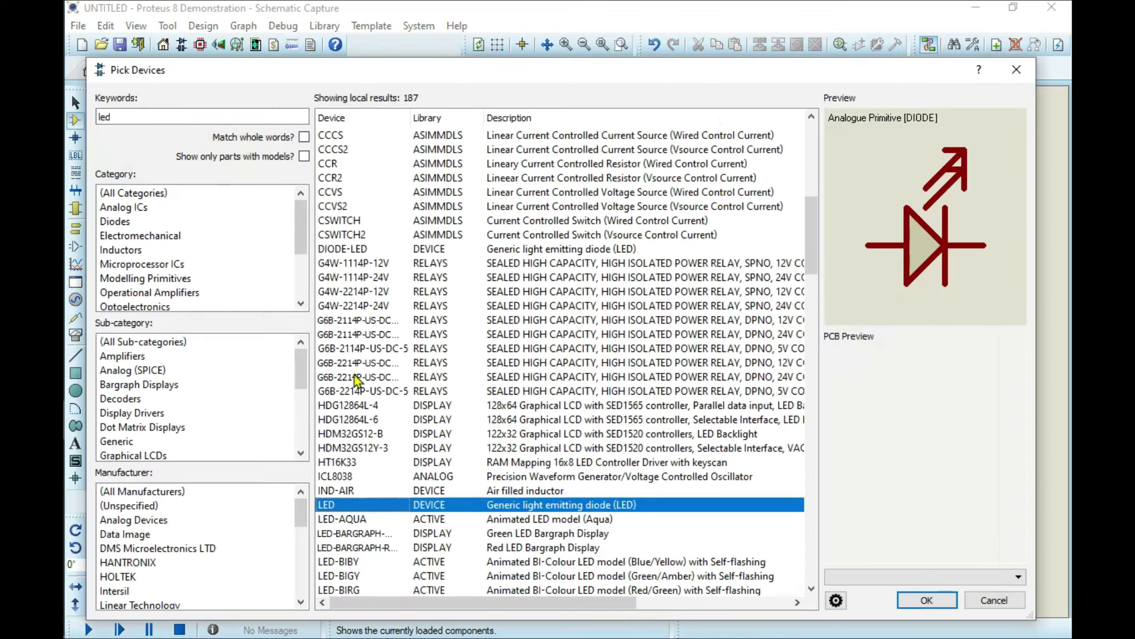
{"action": "scroll", "coordinate": [393, 415], "scroll_direction": "down", "scroll_amount": 4}
{"action": "left_click", "coordinate": [362, 463]}
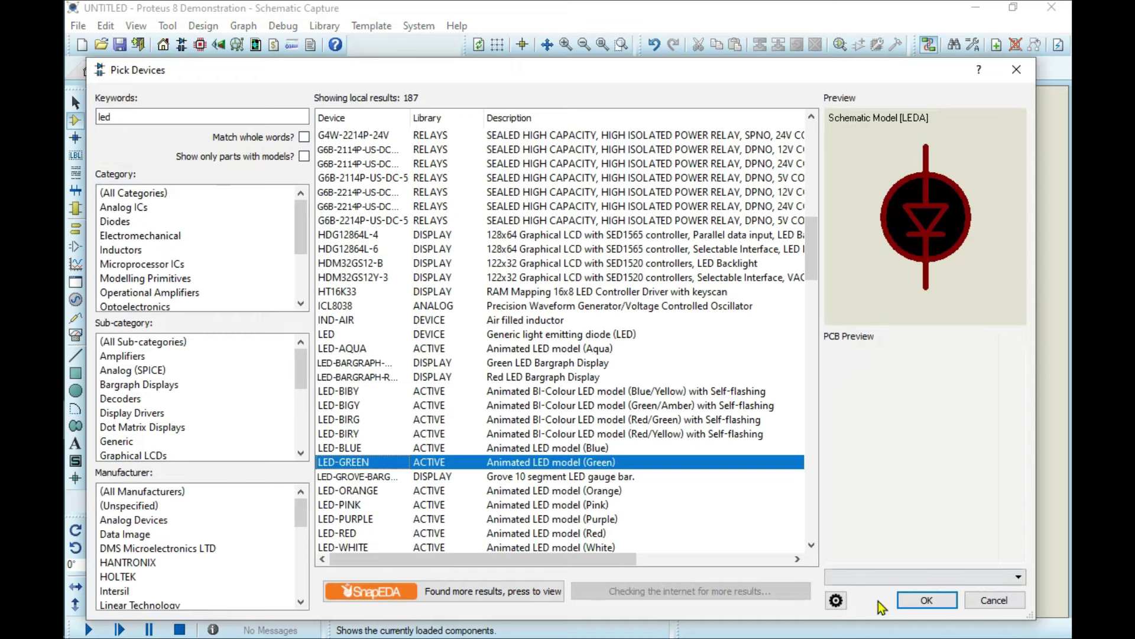
{"action": "left_click", "coordinate": [940, 600]}
{"action": "left_click", "coordinate": [596, 272]}
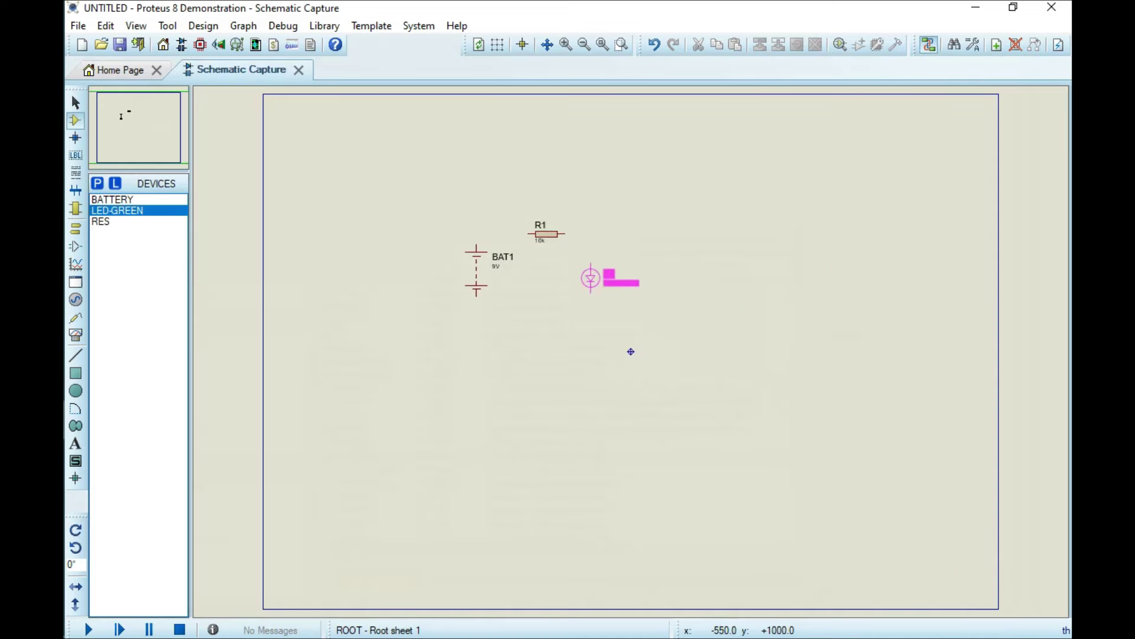
{"action": "left_click", "coordinate": [595, 278]}
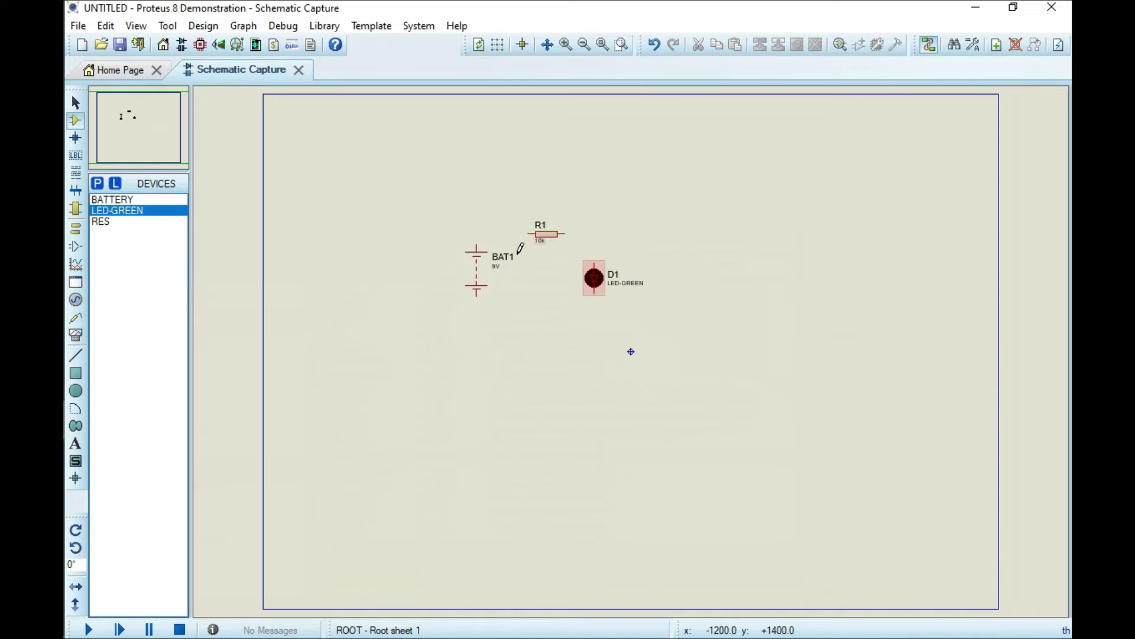
Wire the battery to R1, R1 to the green LED, and the LED back to the battery
{"action": "left_click", "coordinate": [477, 247]}
{"action": "left_click", "coordinate": [539, 243]}
{"action": "left_click", "coordinate": [564, 234]}
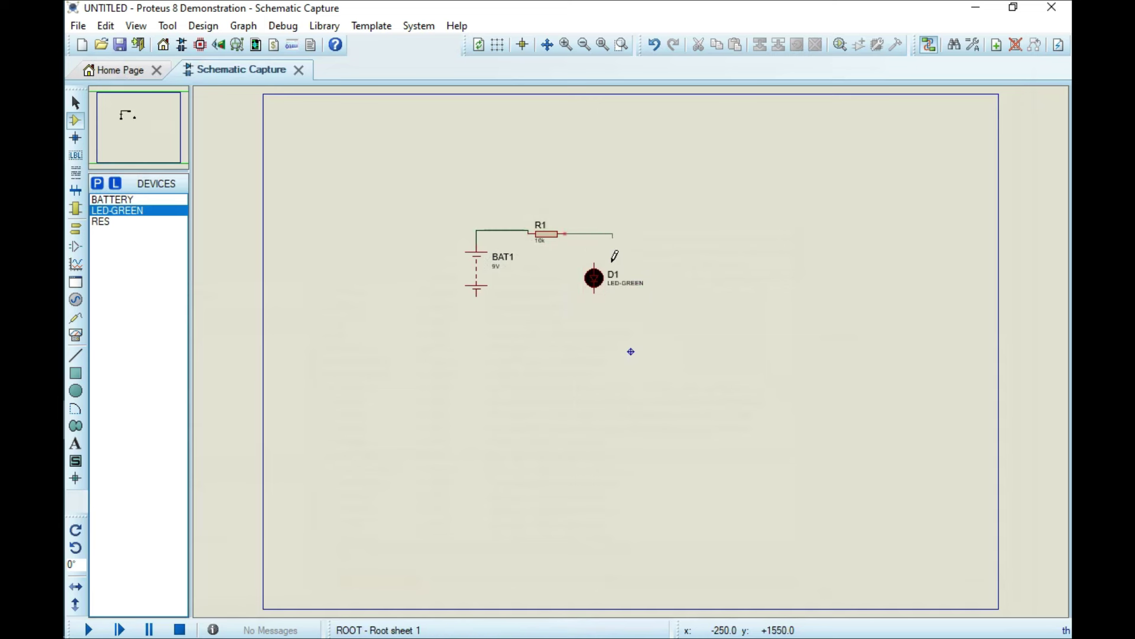
{"action": "left_click", "coordinate": [595, 267]}
{"action": "left_click", "coordinate": [594, 291]}
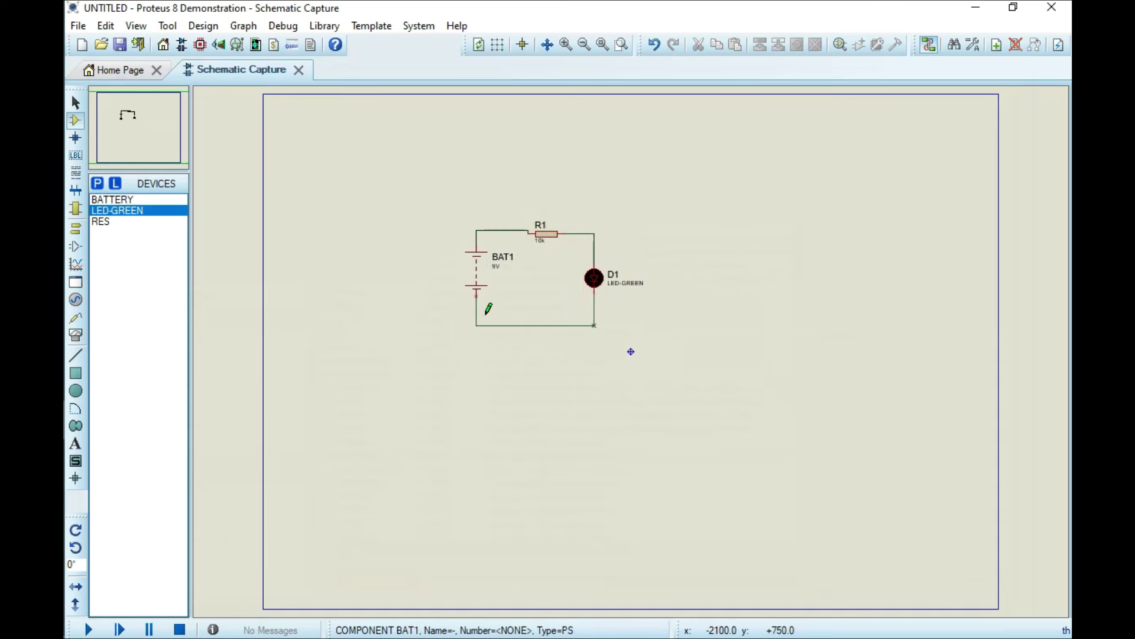
{"action": "left_click", "coordinate": [476, 295]}
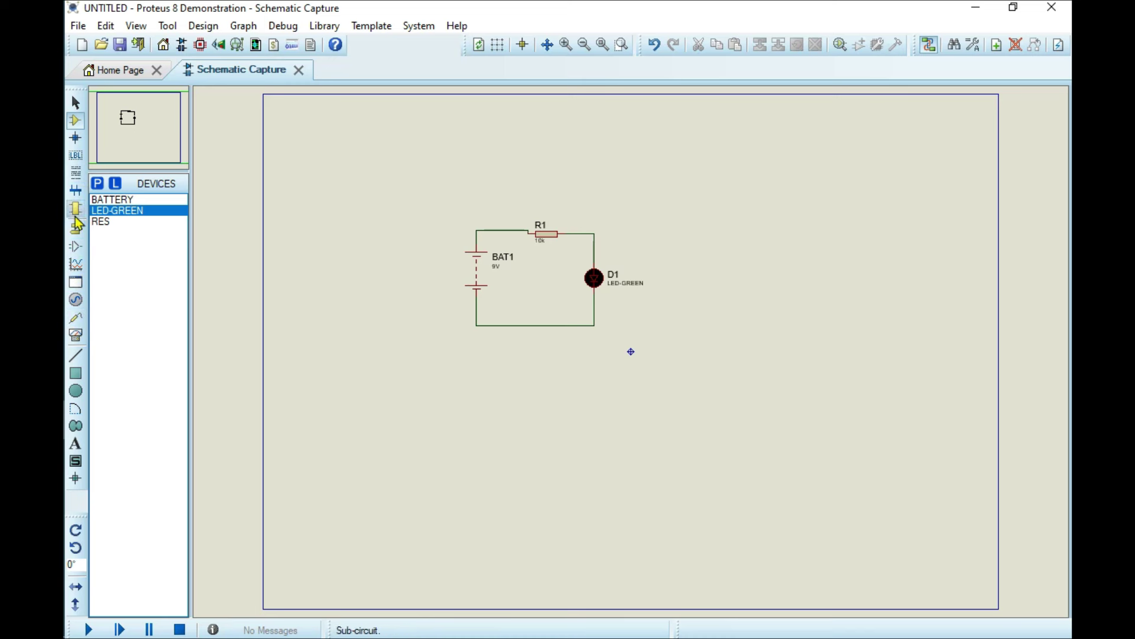
Place a GROUND terminal below the circuit's bottom wire
{"action": "left_click", "coordinate": [76, 230]}
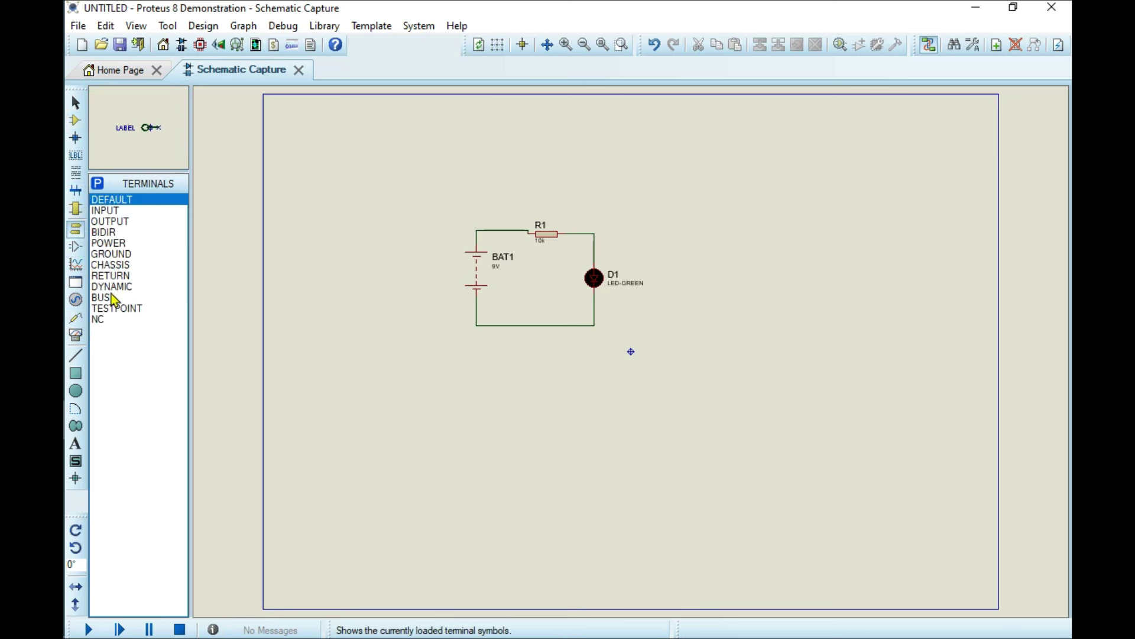
{"action": "left_click", "coordinate": [113, 255]}
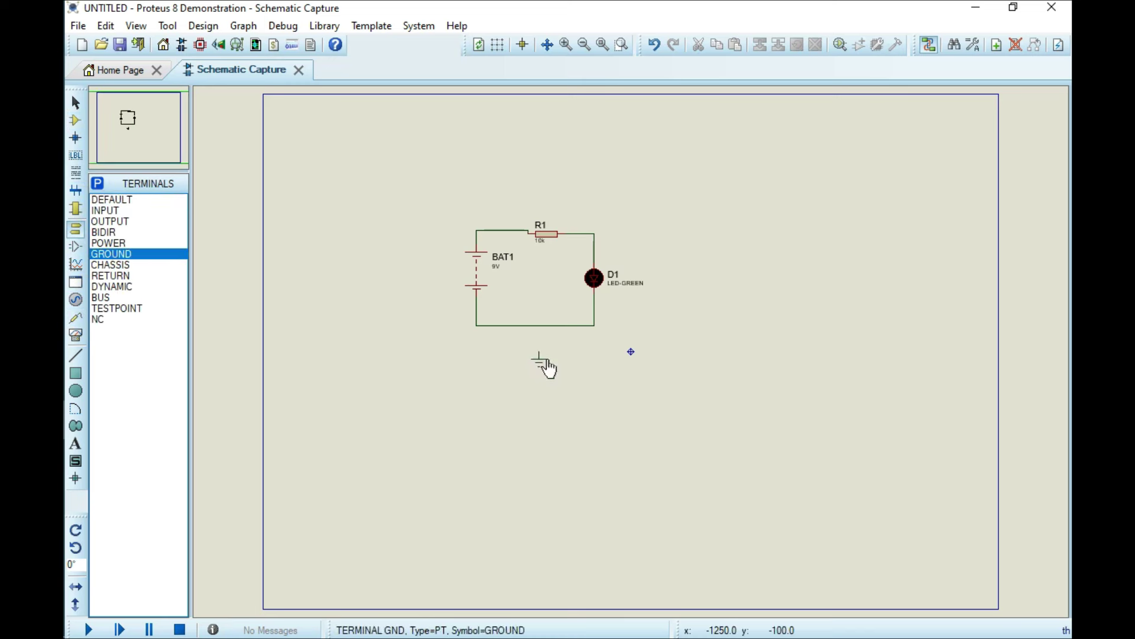
{"action": "left_click", "coordinate": [542, 362]}
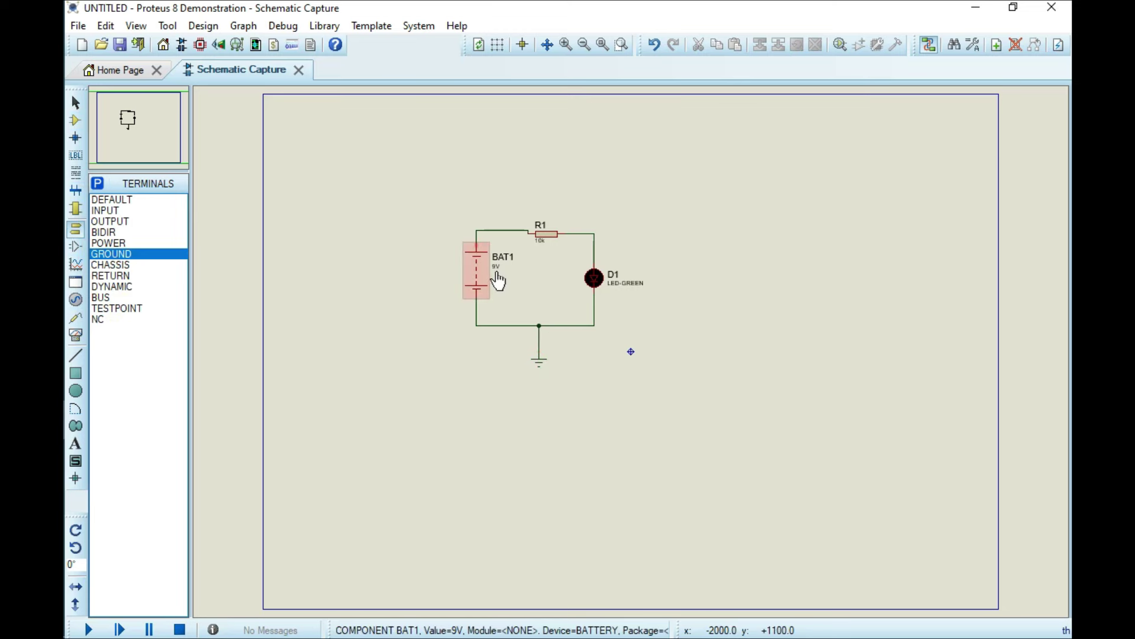
Change the resistor R1 value from 10k to 440
{"action": "key", "text": "F6"}
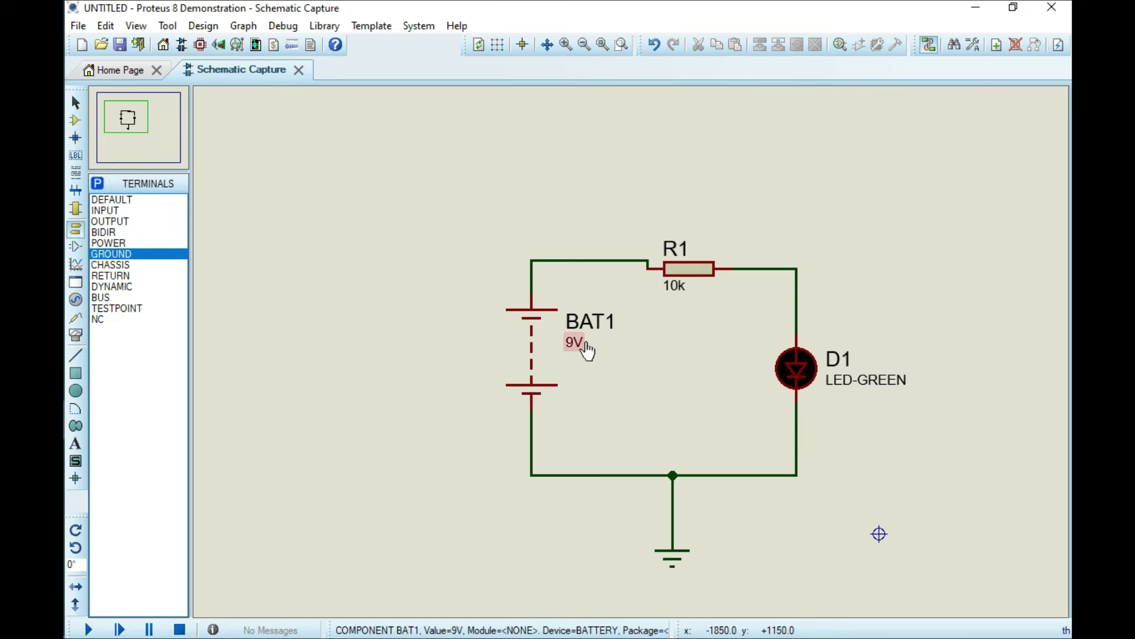
{"action": "double_click", "coordinate": [680, 291]}
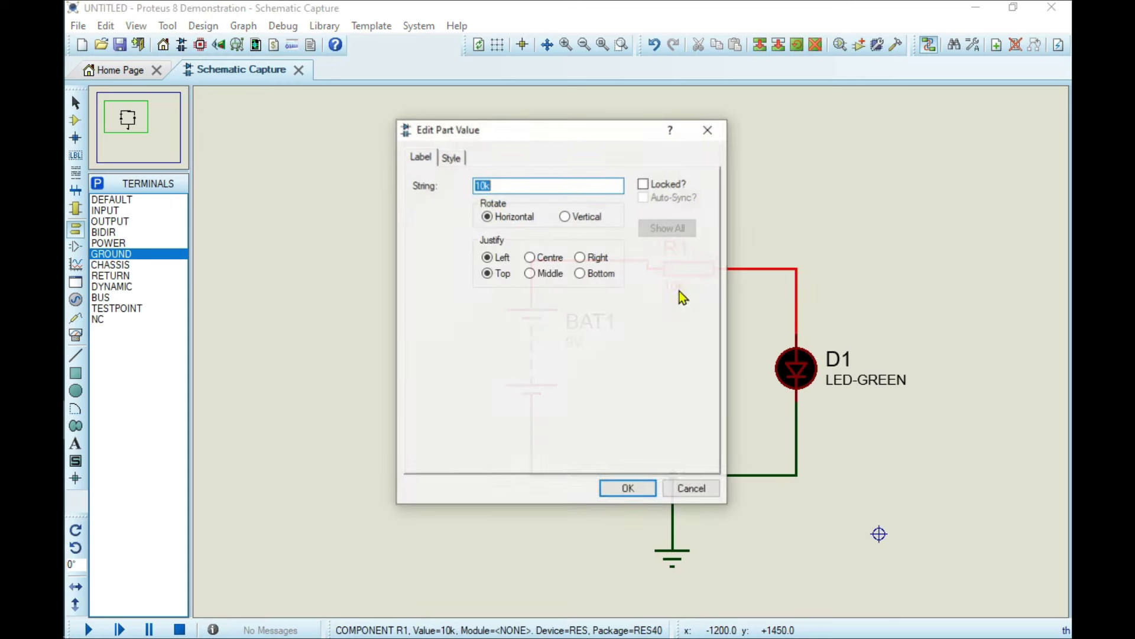
{"action": "type", "text": "440"}
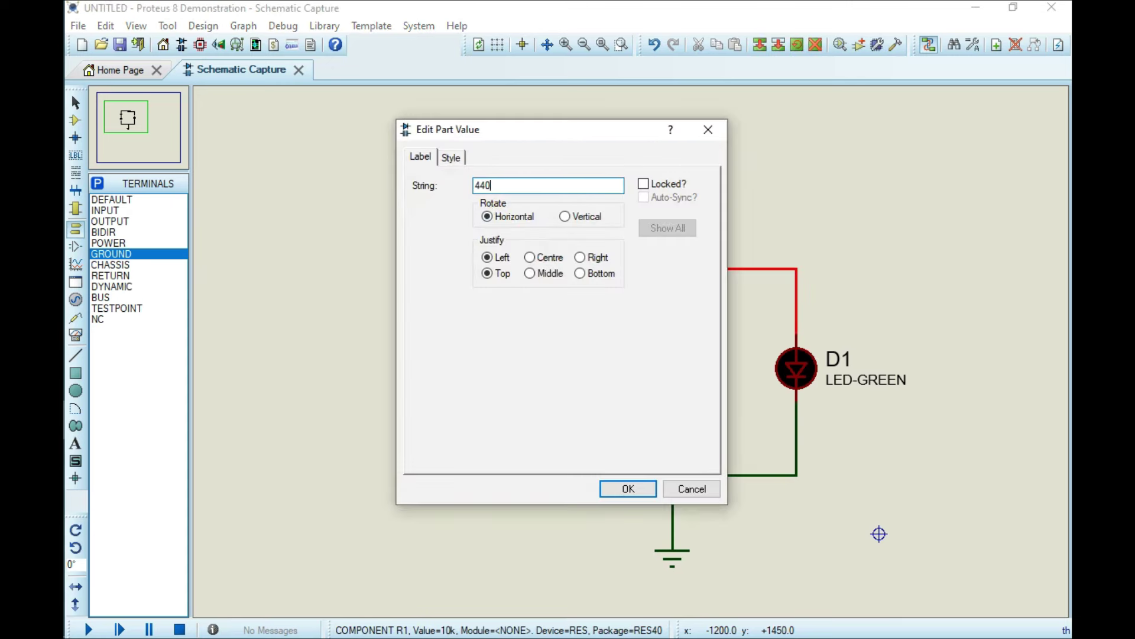
{"action": "key", "text": "Return"}
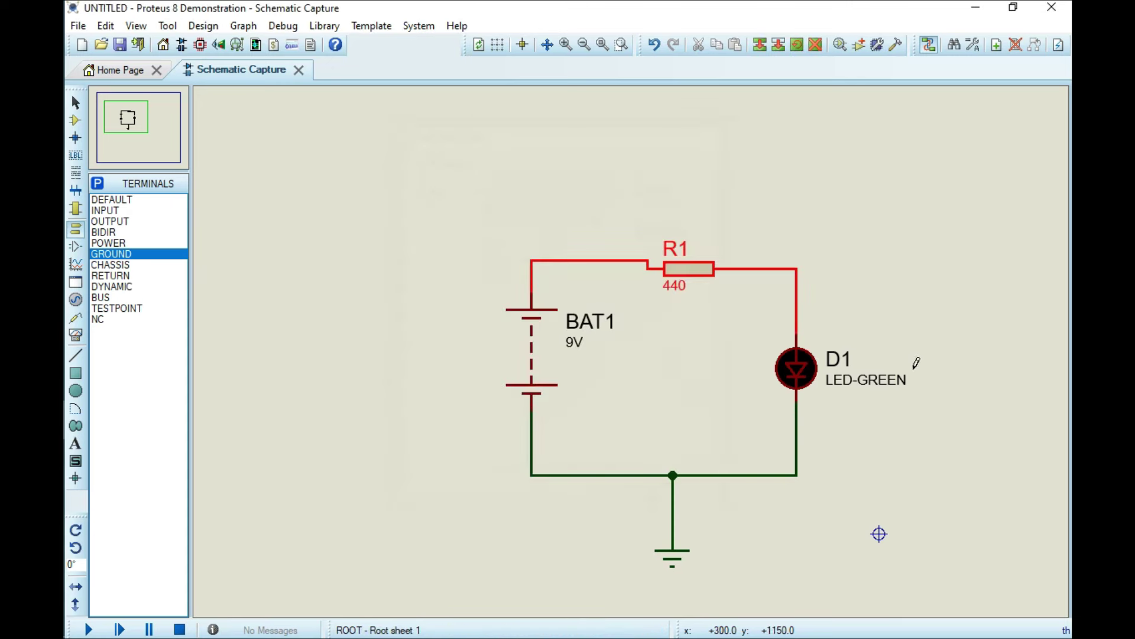
Start the simulation so the green LED D1 lights up
{"action": "left_click", "coordinate": [93, 631]}
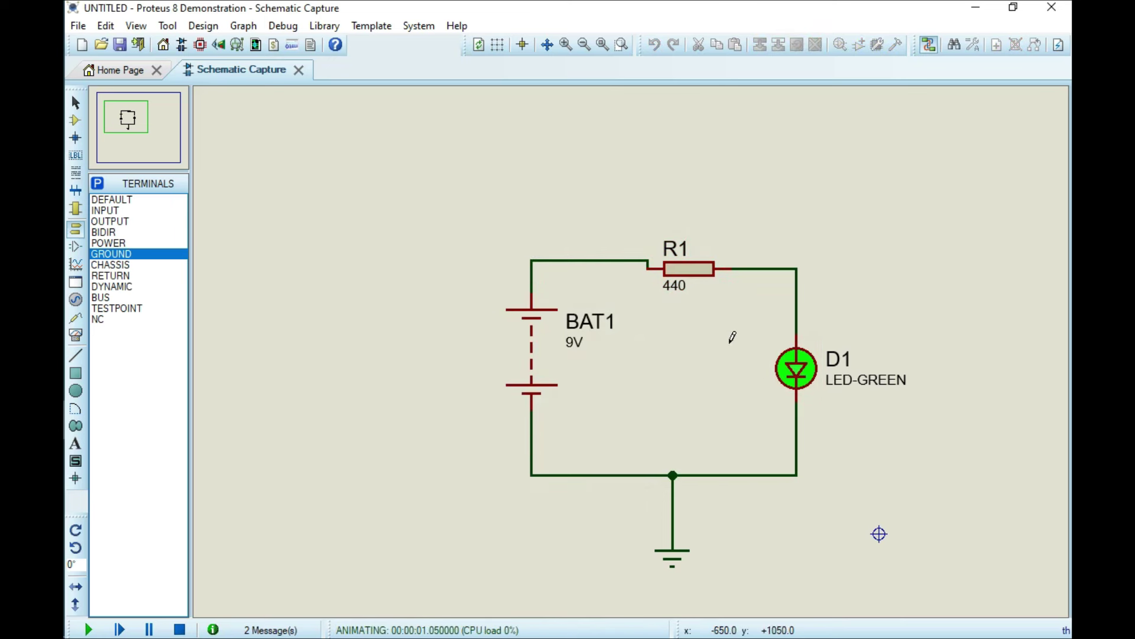